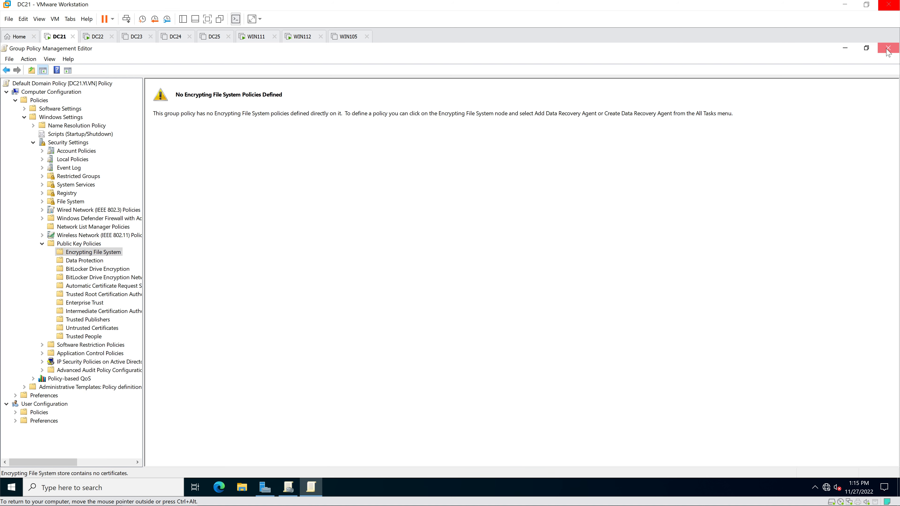
# Close the Group Policy Management Editor for the Default Domain Policy.
pyautogui.click(878, 50)
# Close Group Policy Management and Server Manager, then run gpupdate /force in an administrator Command Prompt on DC21.
pyautogui.click(877, 49)
pyautogui.click(878, 50)
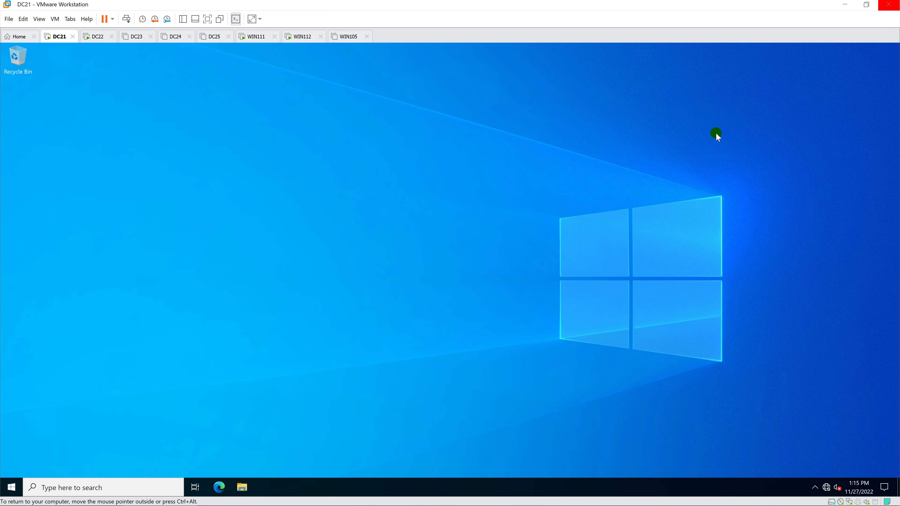
pyautogui.press('super')
pyautogui.write('cmd')
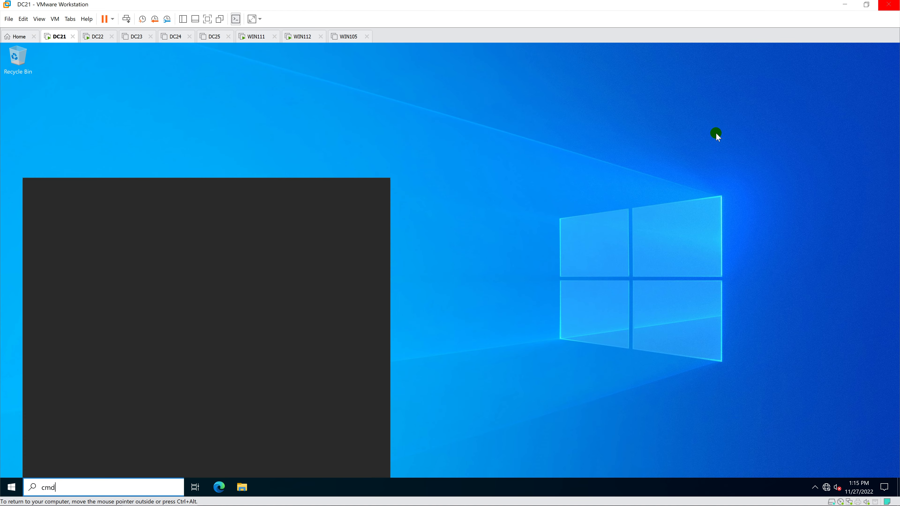
pyautogui.hotkey('ctrl', 'shift', 'Return')
pyautogui.write('gp')
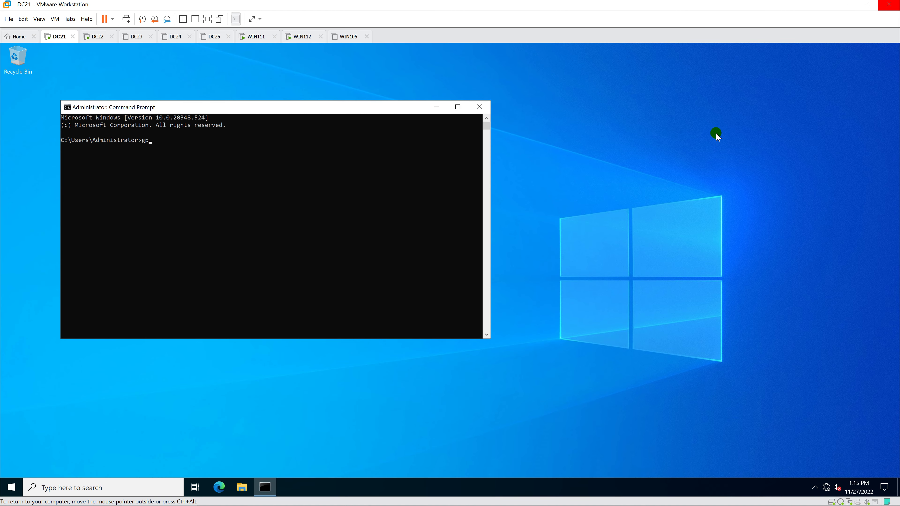
pyautogui.write('update /force')
pyautogui.press('Return')
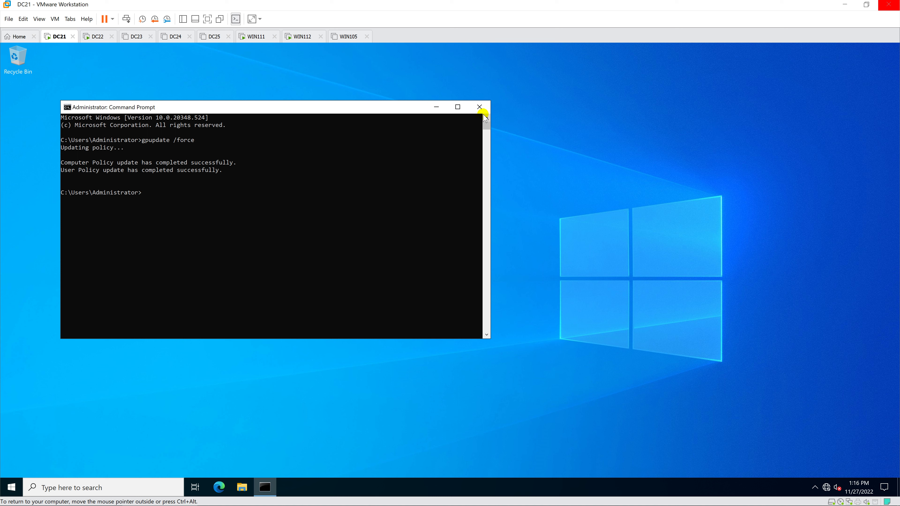
# Close DC21's Command Prompt and sign in to WIN111 with the account password.
pyautogui.click(479, 107)
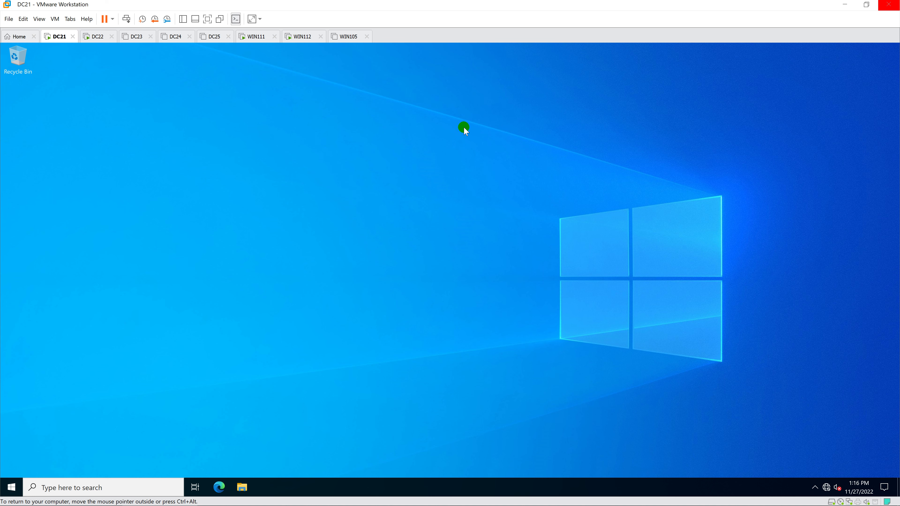
pyautogui.click(257, 37)
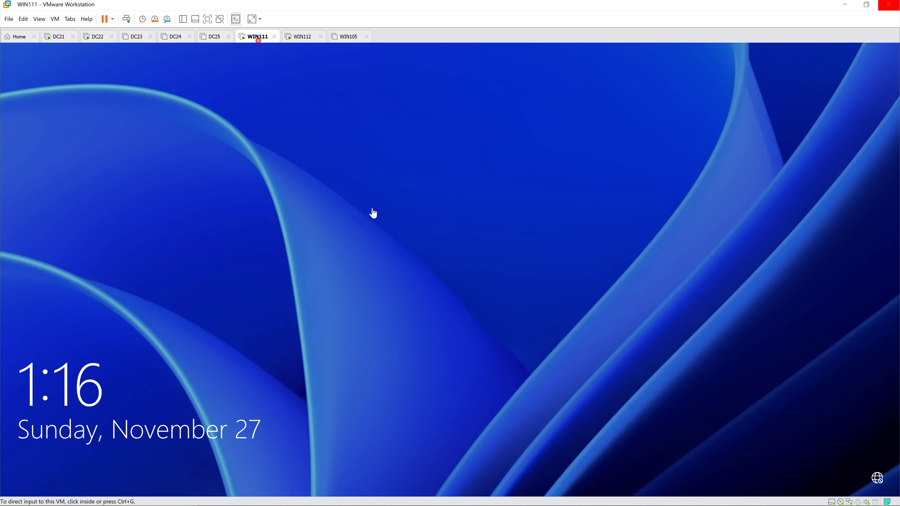
pyautogui.click(373, 208)
pyautogui.write('1234')
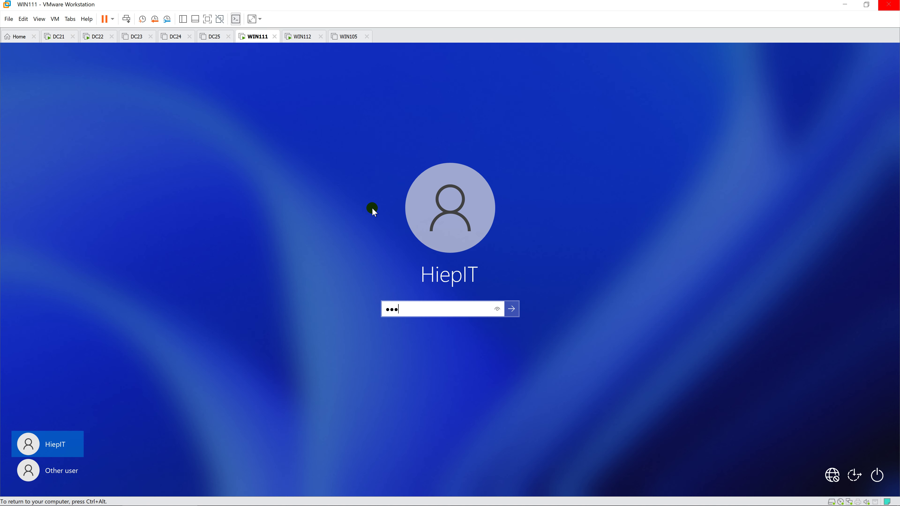
pyautogui.write('567')
pyautogui.press('Return')
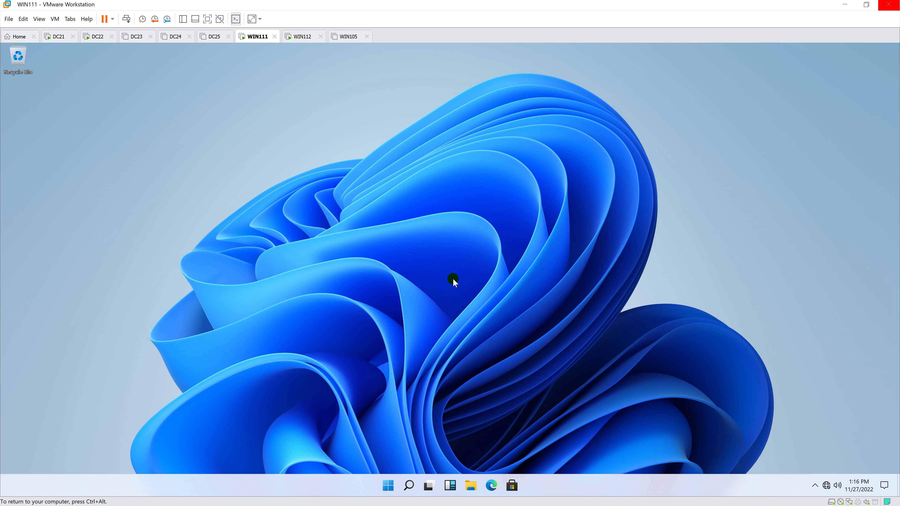
# Open Command Prompt on WIN111 and run gpupdate /force until both policy updates complete.
pyautogui.press('super+s')
pyautogui.write('cmd')
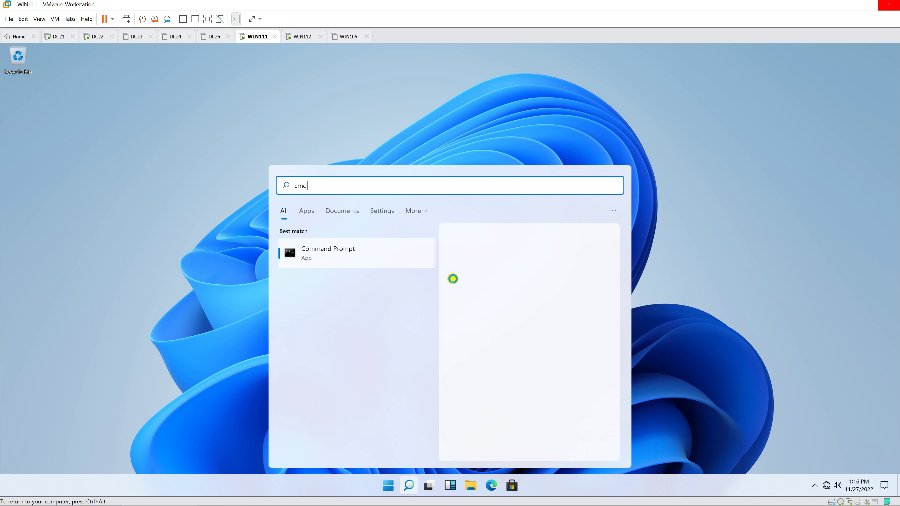
pyautogui.press('Return')
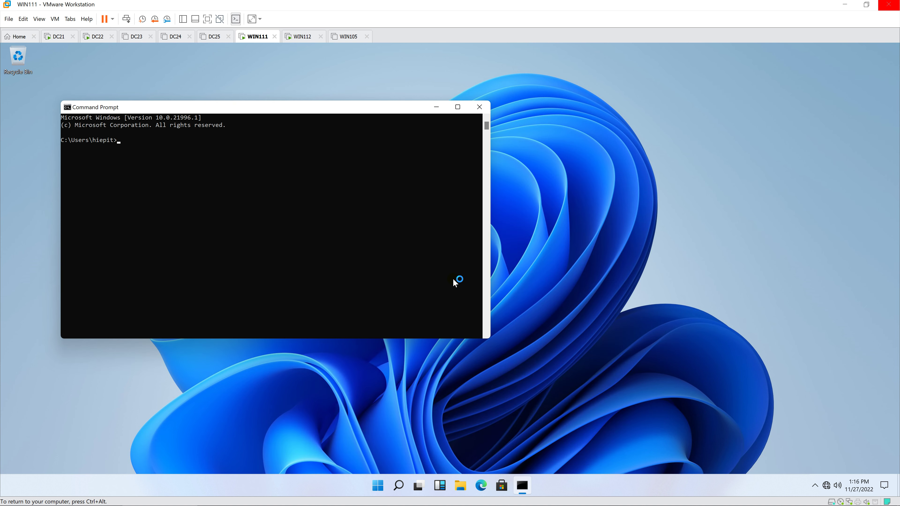
pyautogui.write('gpupdate ')
pyautogui.write('/fore')
pyautogui.write('e')
pyautogui.press('Return')
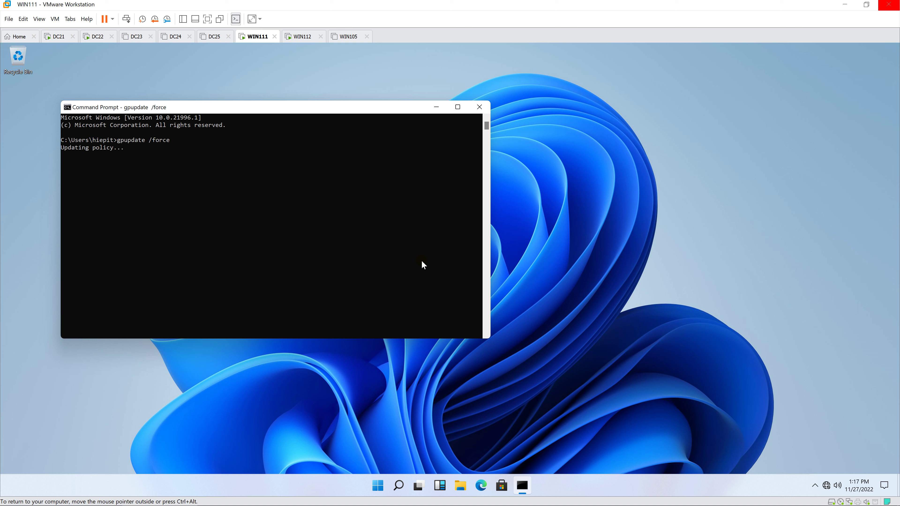
pyautogui.click(406, 252)
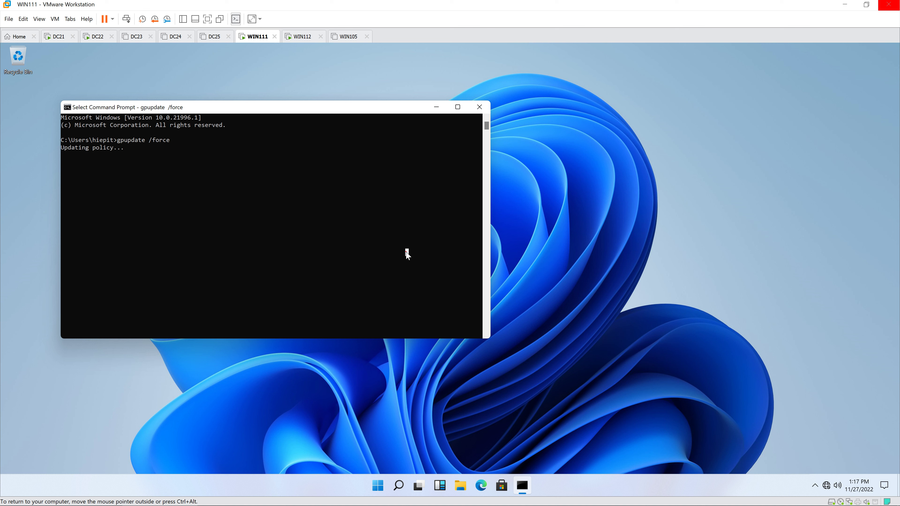
pyautogui.rightClick(406, 253)
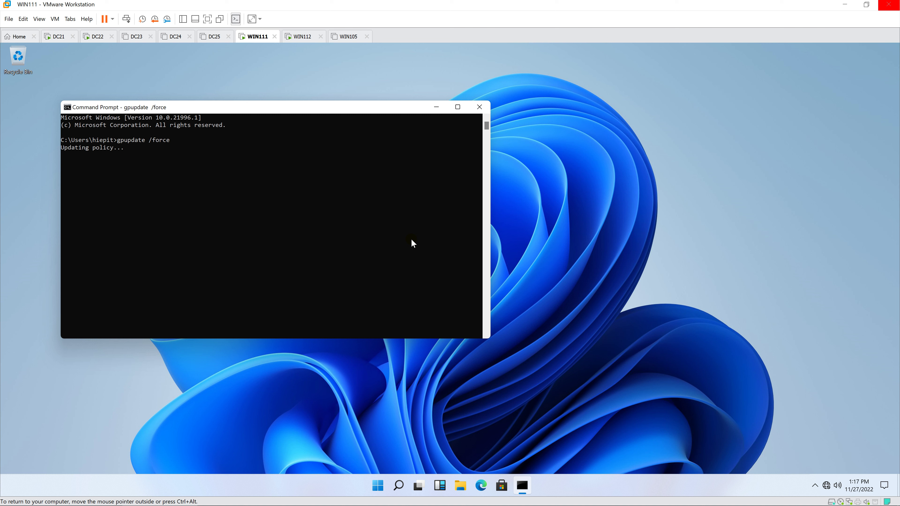
pyautogui.hotkey('ctrl', 'alt')
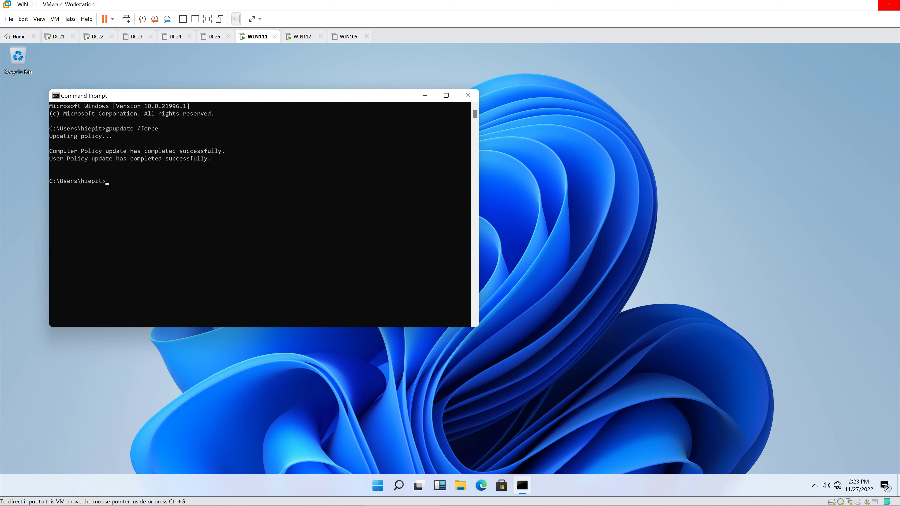
# Create a new folder named DATA on Local Disk (C:).
pyautogui.click(462, 487)
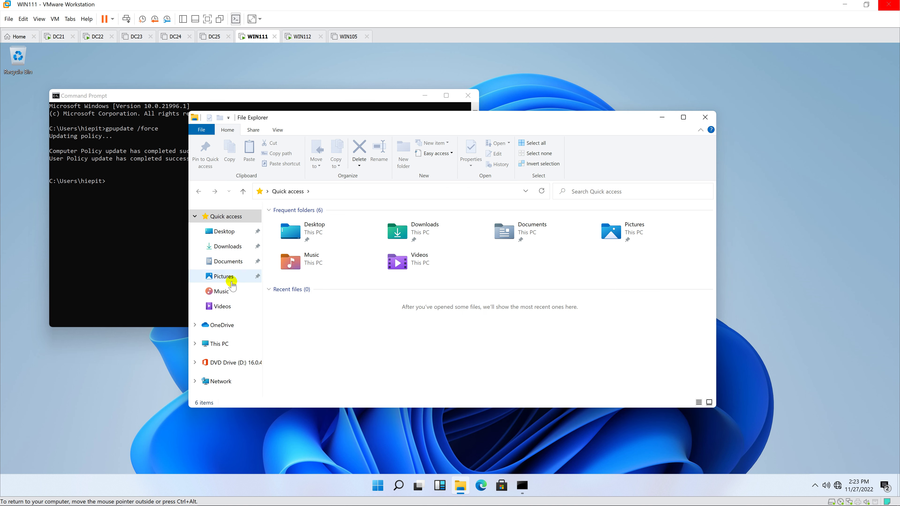
pyautogui.click(226, 342)
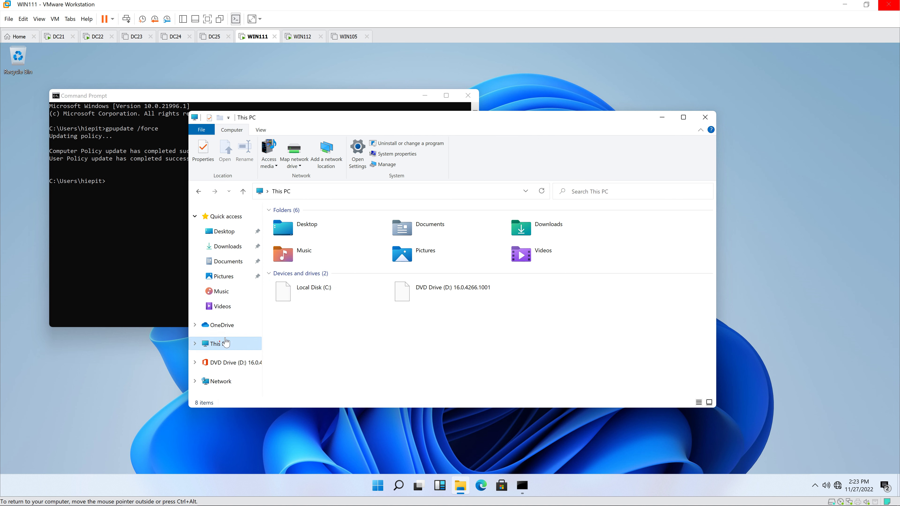
pyautogui.doubleClick(336, 291)
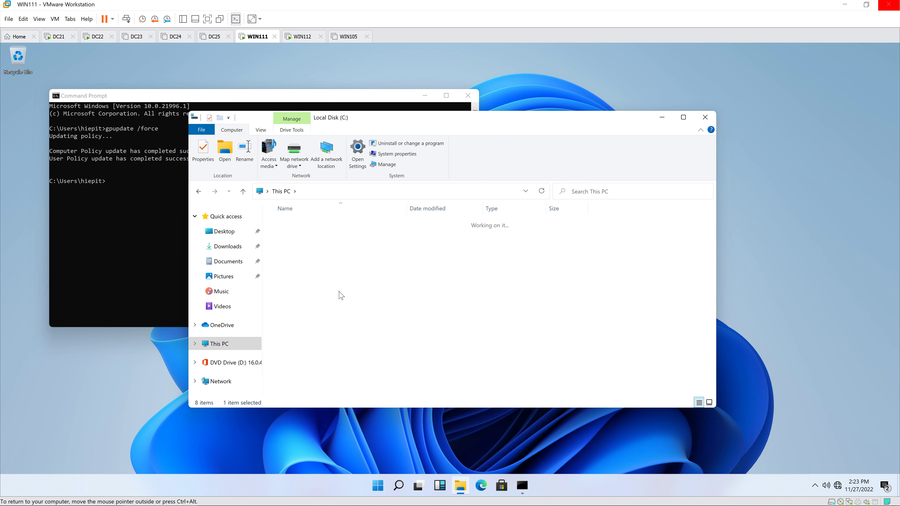
pyautogui.rightClick(305, 307)
pyautogui.moveTo(327, 403)
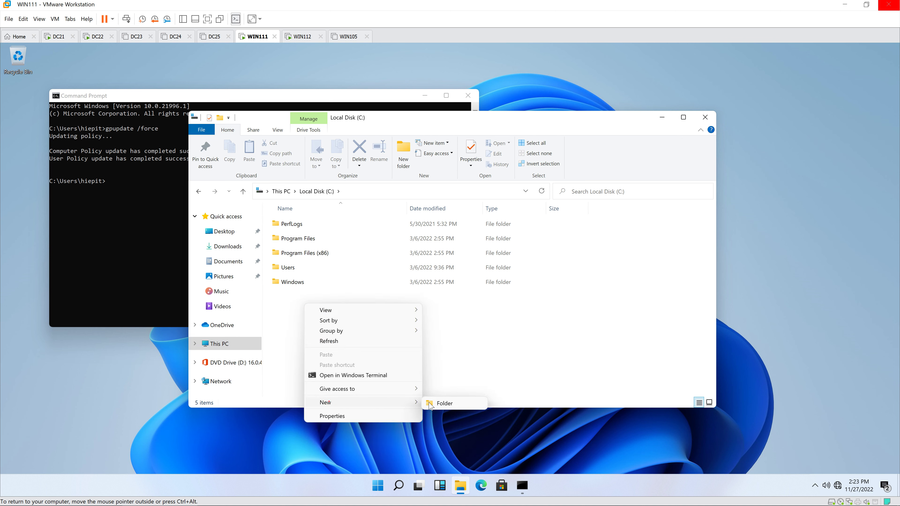
pyautogui.click(430, 404)
pyautogui.write('DATA')
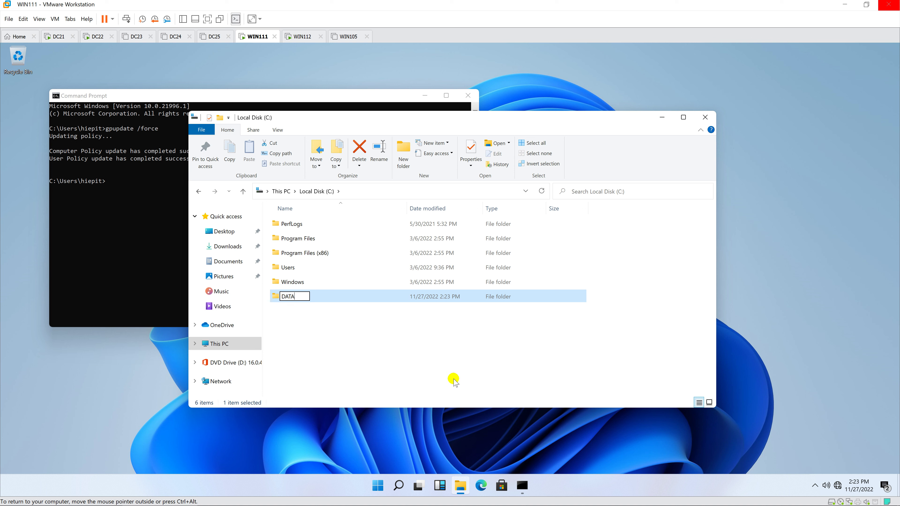
pyautogui.press('Return')
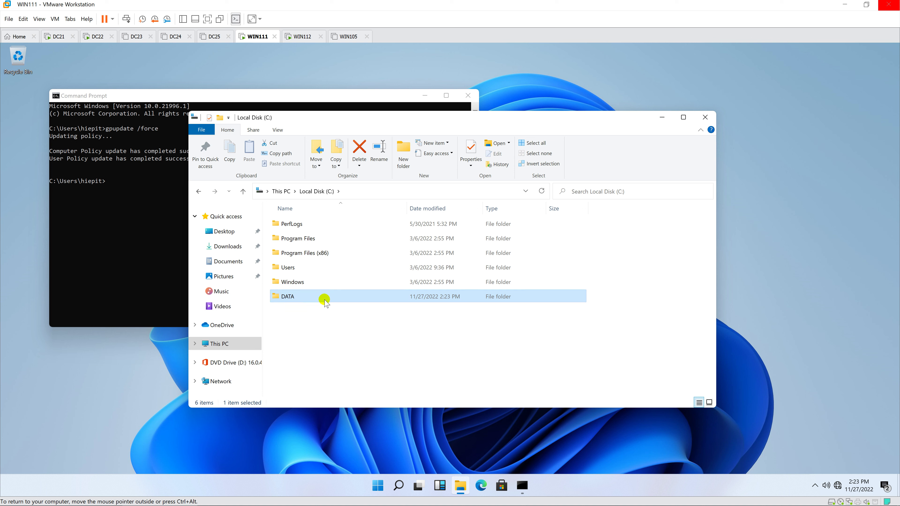
# Open Advanced Sharing for the DATA folder, authenticating with the administrator credentials.
pyautogui.rightClick(325, 299)
pyautogui.click(354, 465)
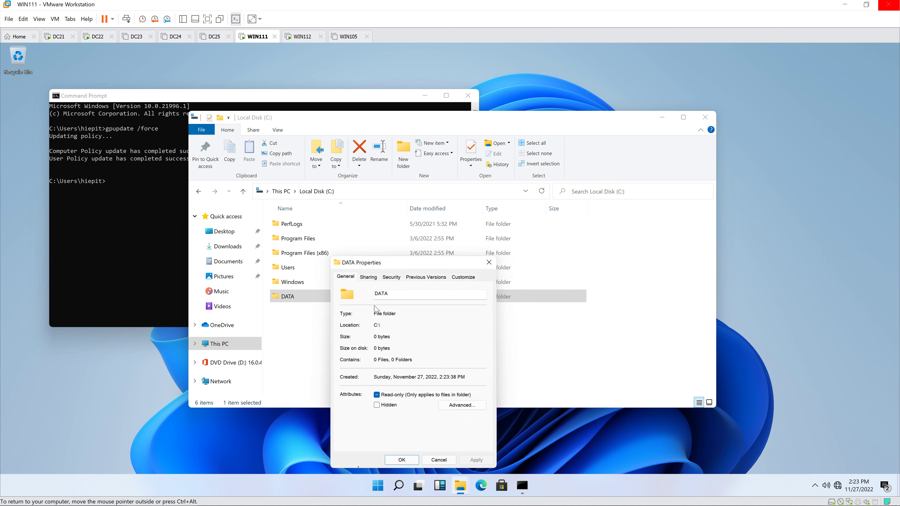
pyautogui.click(367, 276)
pyautogui.click(365, 383)
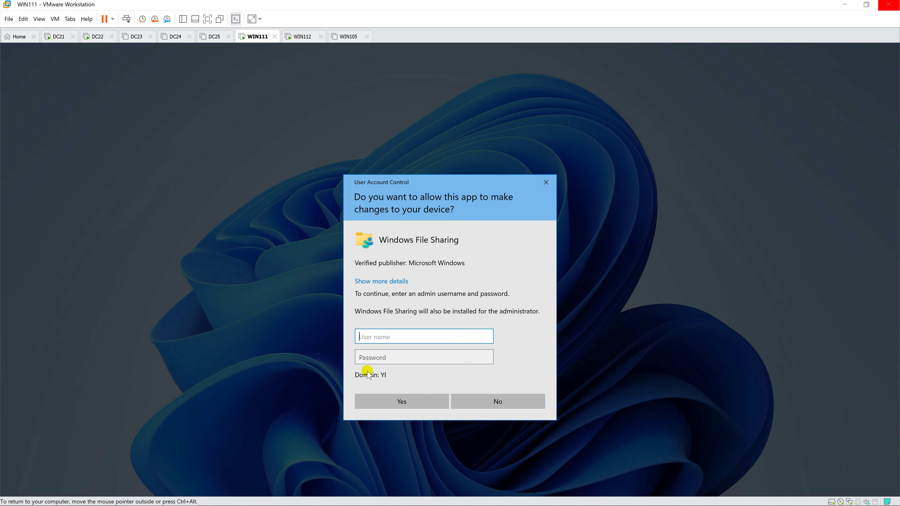
pyautogui.write('administrator')
pyautogui.press('Tab')
pyautogui.write('Pa$$w0rd')
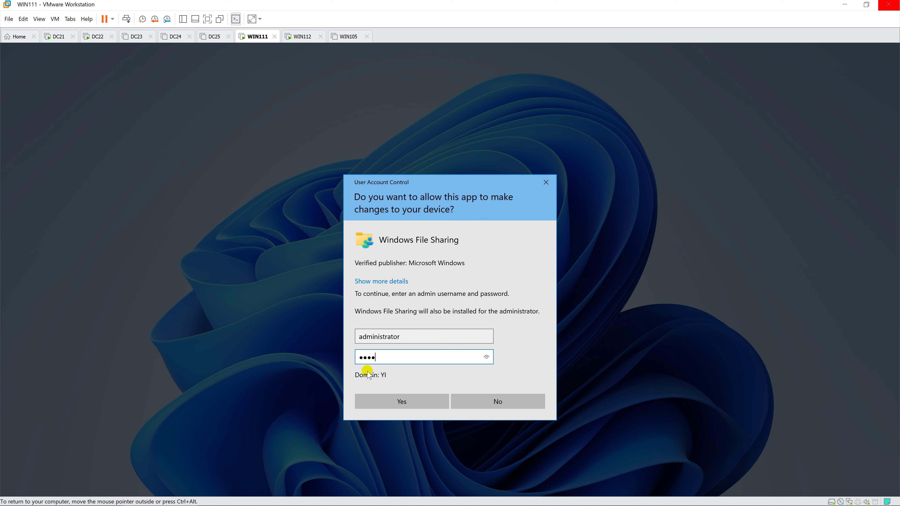
pyautogui.press('Return')
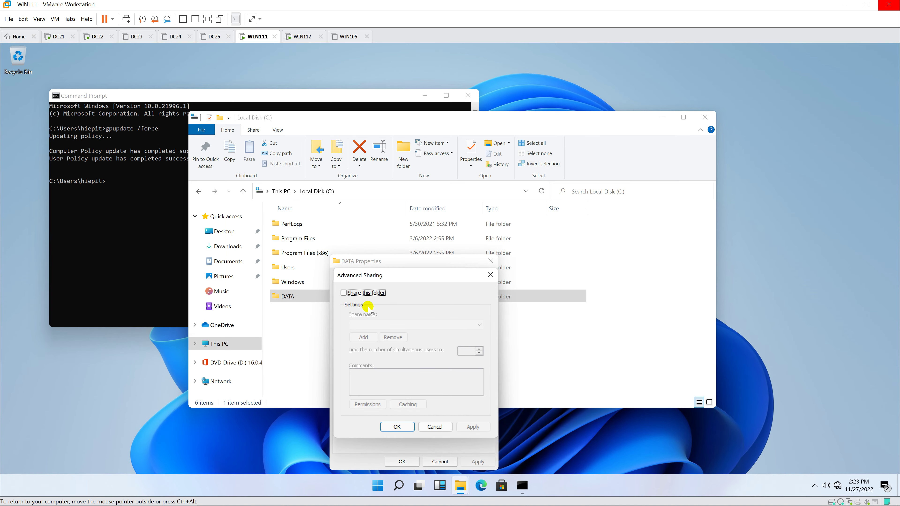
# Share the folder as DATA with Everyone in the share permissions, then close Properties.
pyautogui.click(359, 292)
pyautogui.click(367, 404)
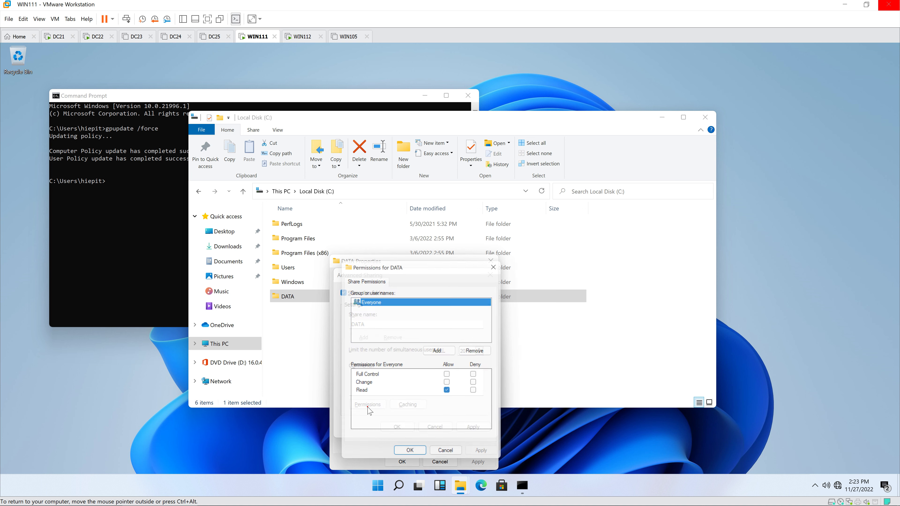
pyautogui.click(388, 305)
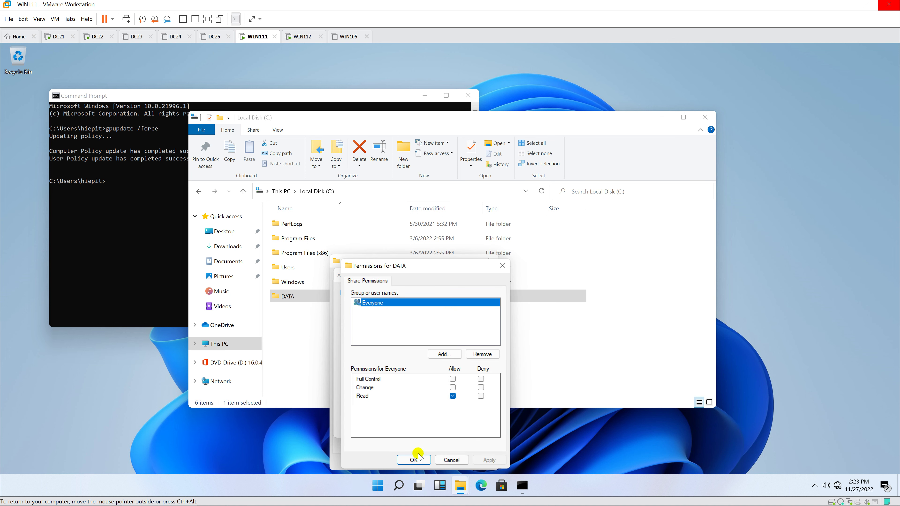
pyautogui.click(412, 460)
pyautogui.click(397, 426)
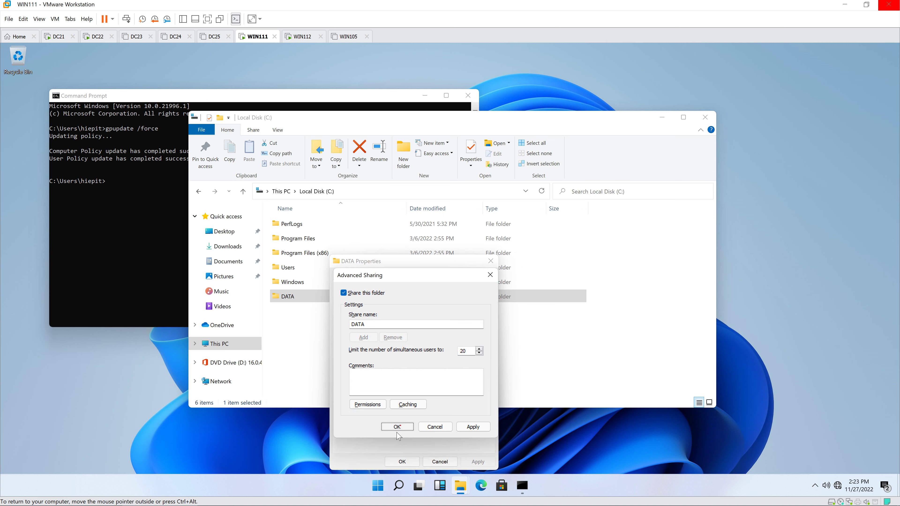
pyautogui.click(402, 461)
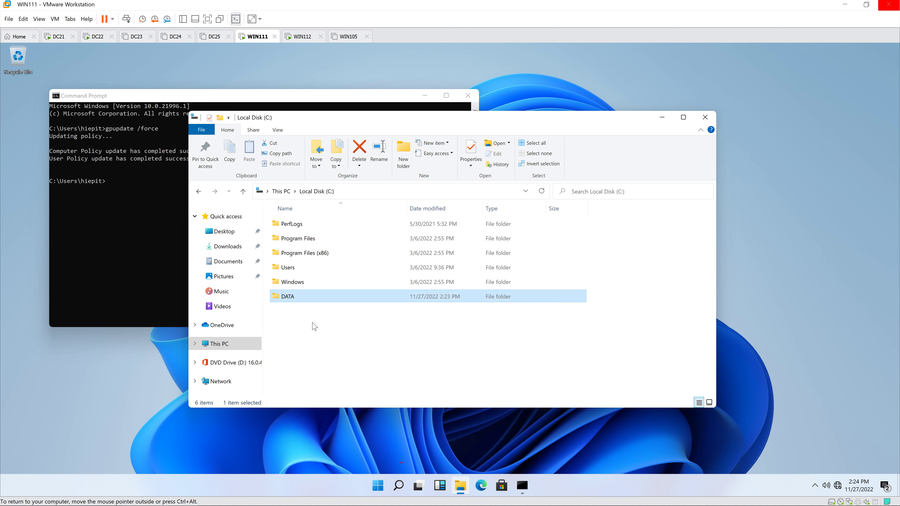
# Create a new text document named report inside the DATA folder.
pyautogui.doubleClick(317, 297)
pyautogui.rightClick(323, 280)
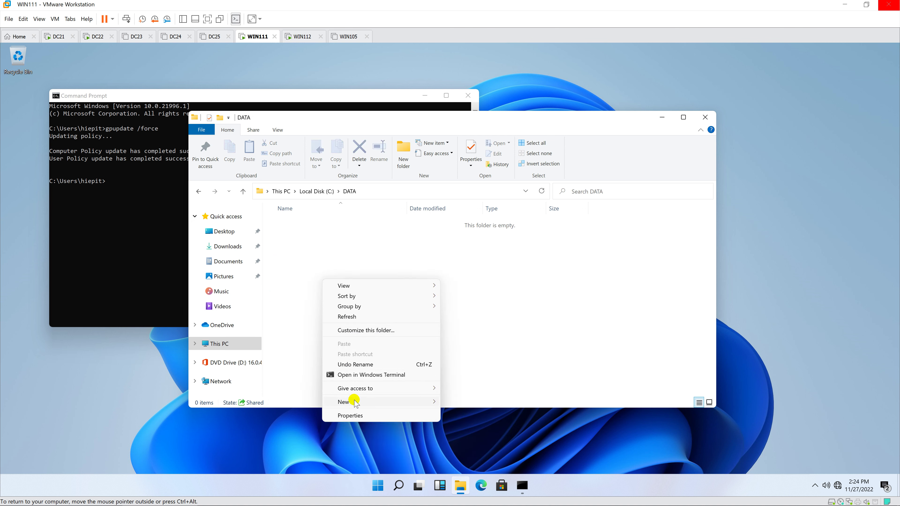
pyautogui.moveTo(352, 401)
pyautogui.click(476, 380)
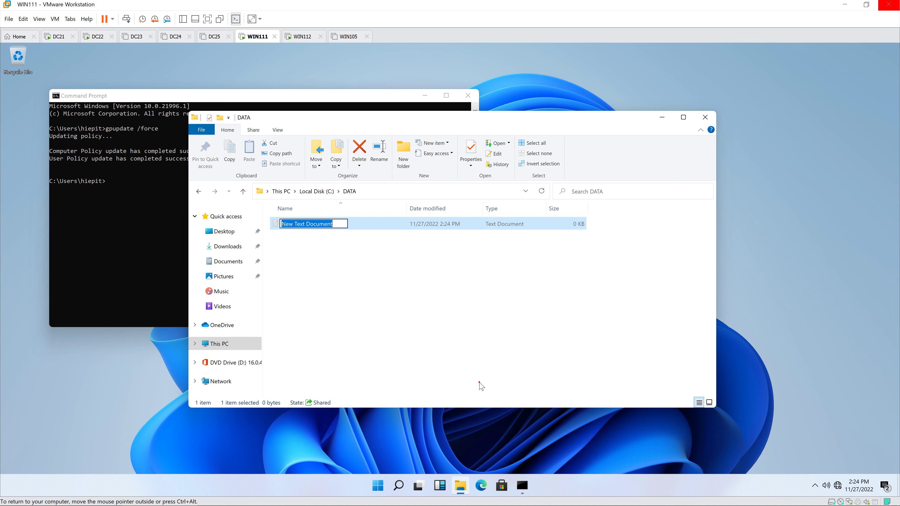
pyautogui.write('re')
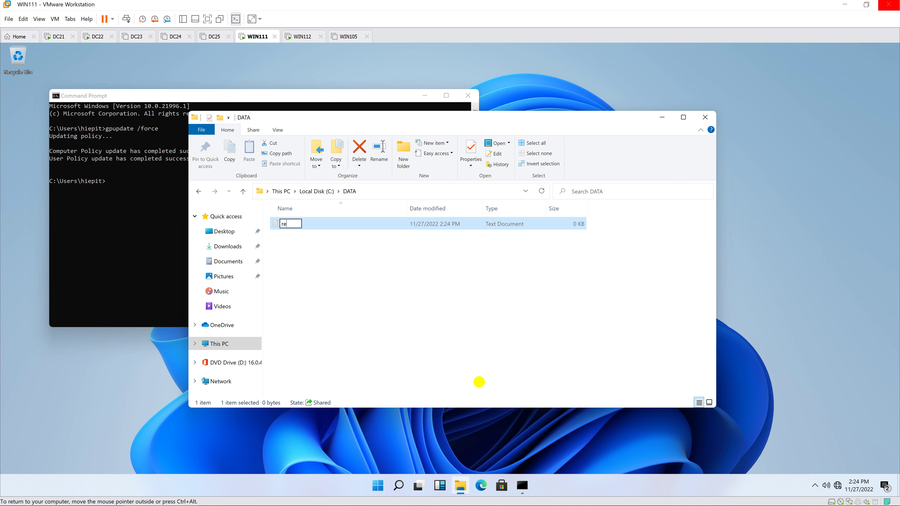
pyautogui.write('port')
pyautogui.click(479, 384)
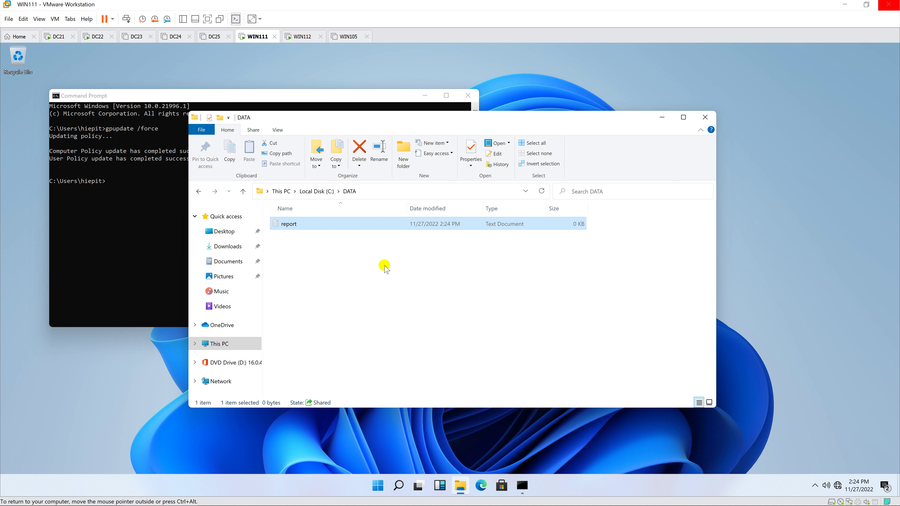
# Write 'This is my report' in report, then save and close Notepad.
pyautogui.press('Return')
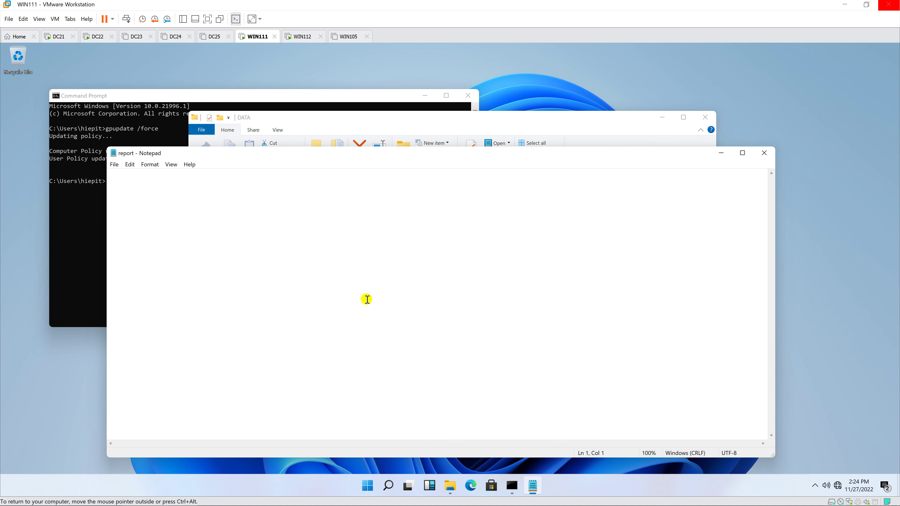
pyautogui.write('This is my report')
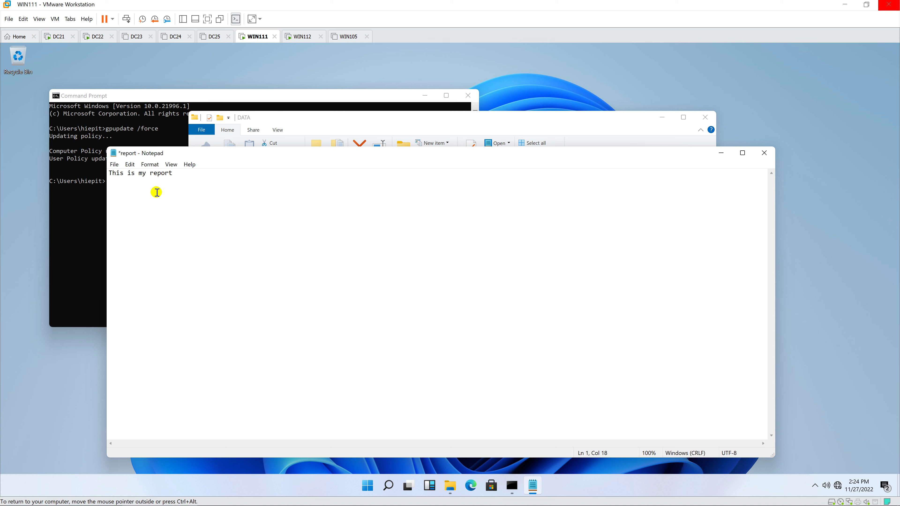
pyautogui.click(114, 164)
pyautogui.click(134, 206)
pyautogui.click(765, 153)
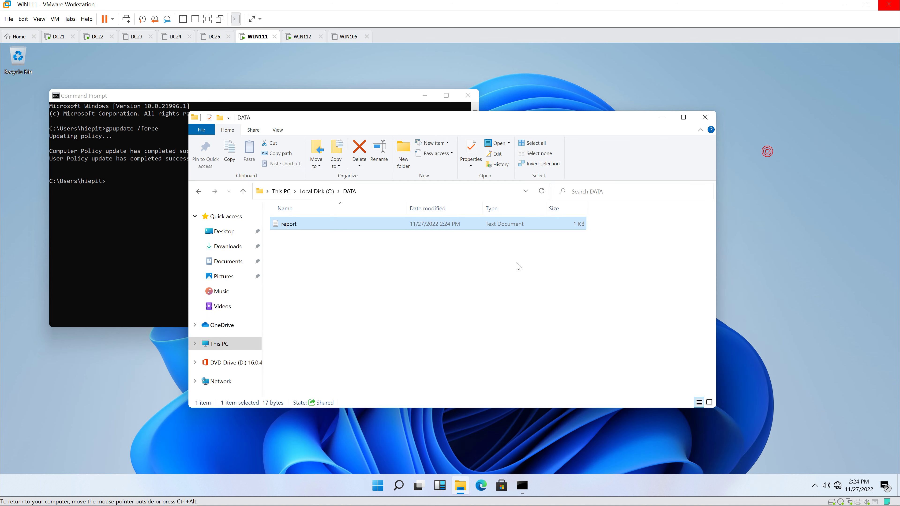
pyautogui.click(453, 268)
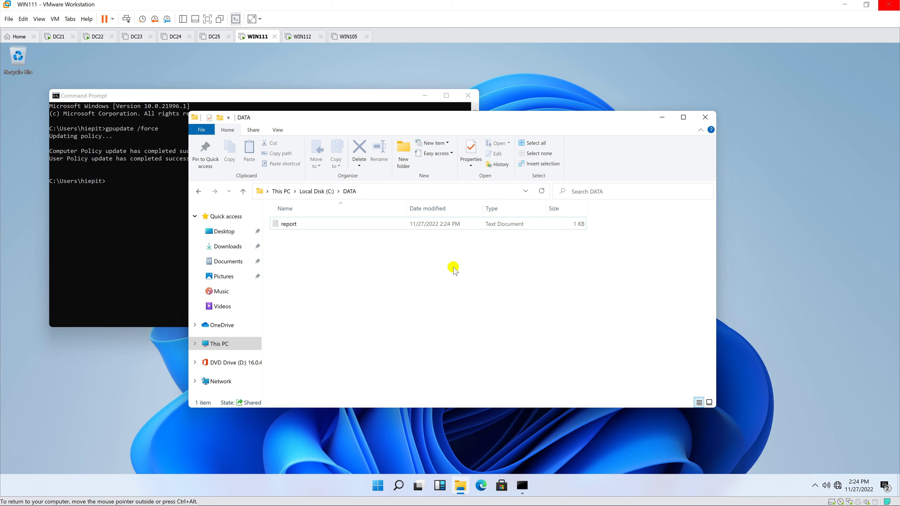
pyautogui.click(300, 37)
# Sign in to WIN112 with the account password and refresh the desktop.
pyautogui.click(460, 231)
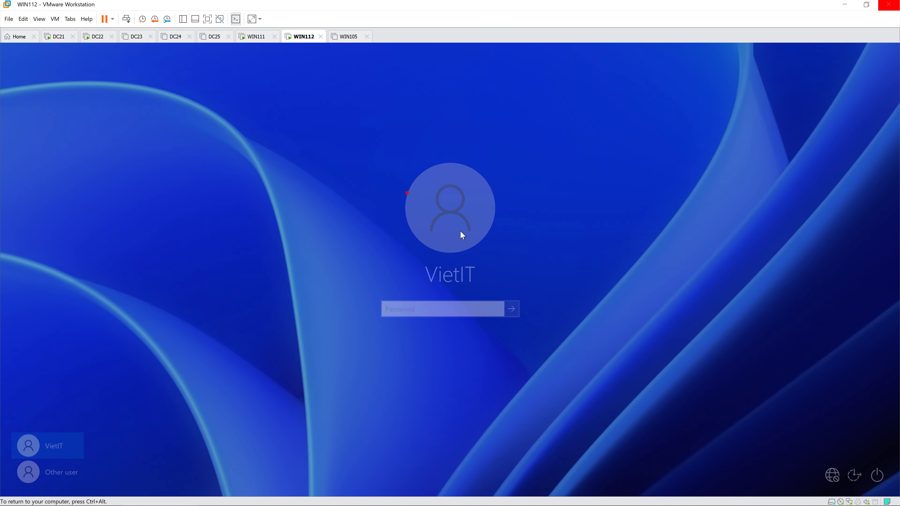
pyautogui.write('••')
pyautogui.write('••••')
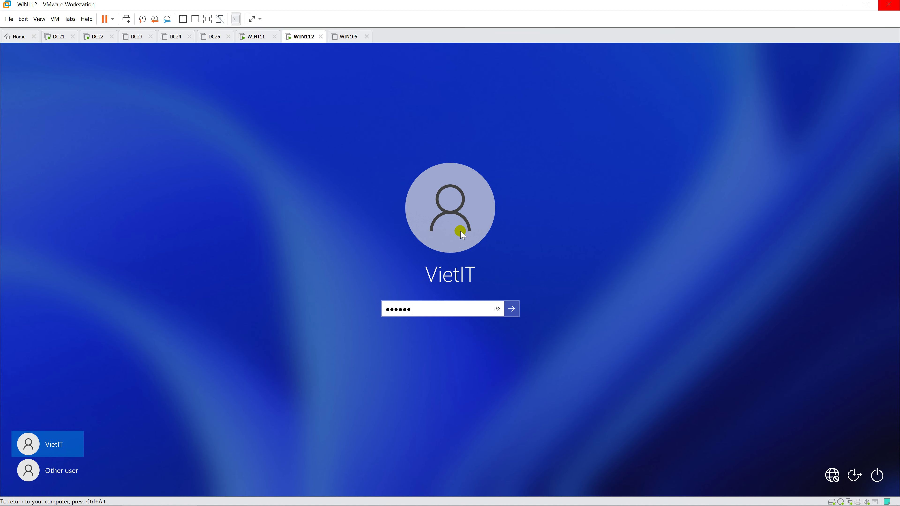
pyautogui.press('Return')
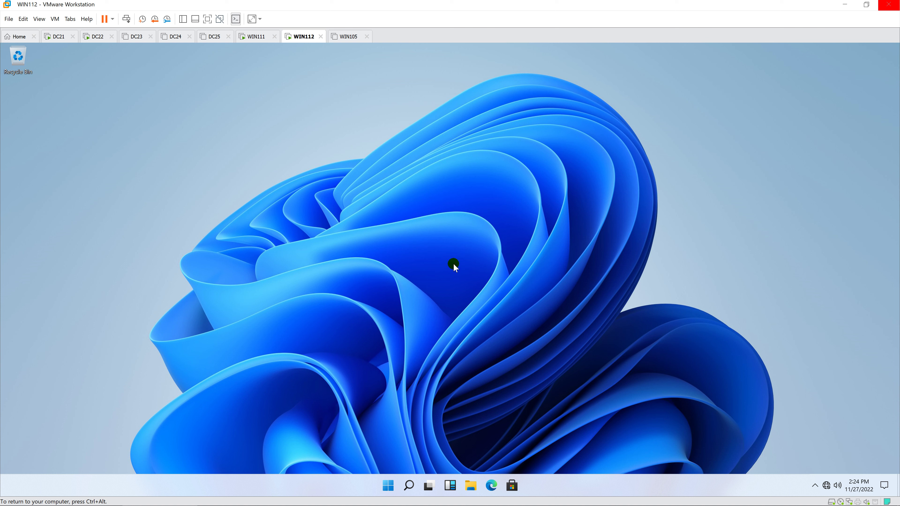
pyautogui.rightClick(453, 263)
pyautogui.click(482, 294)
# Open \\win111\data via Run, confirm report reads 'This is my report', and close everything.
pyautogui.rightClick(388, 485)
pyautogui.click(393, 431)
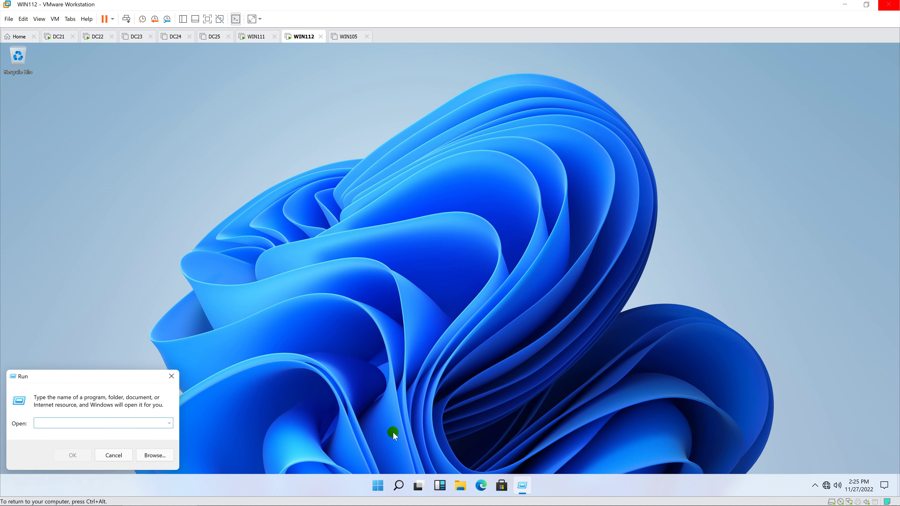
pyautogui.write('\\\\win111\\data')
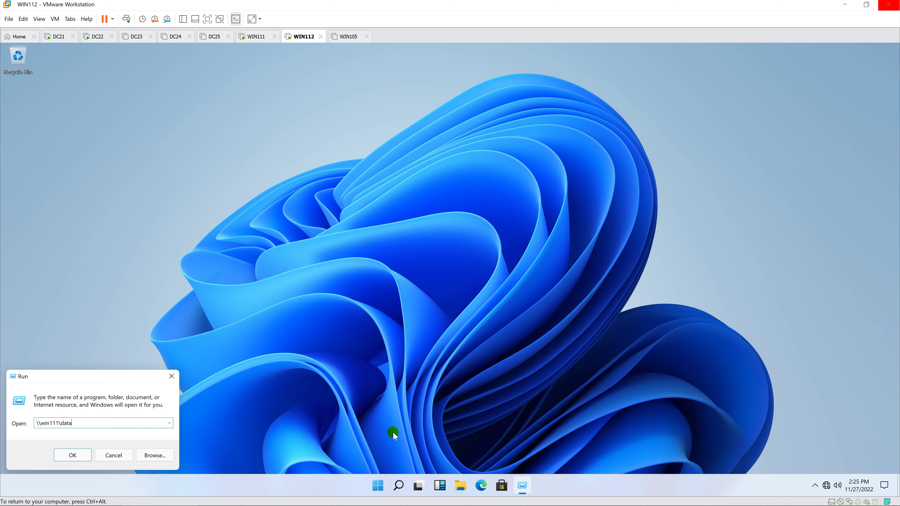
pyautogui.press('Return')
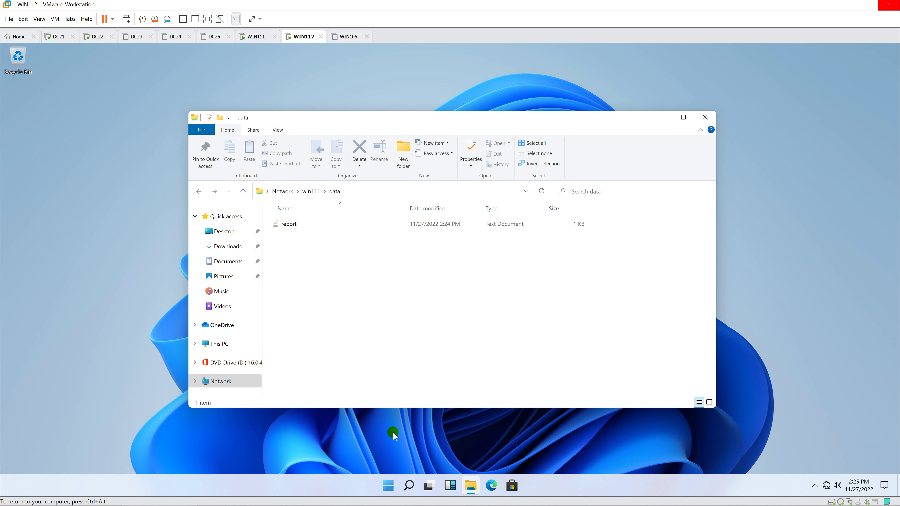
pyautogui.click(334, 227)
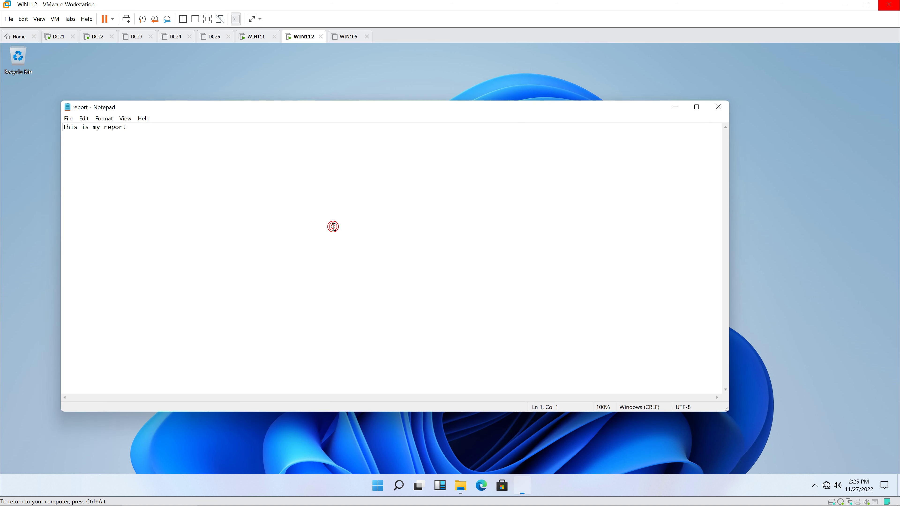
pyautogui.moveTo(163, 132); pyautogui.dragTo(53, 130)
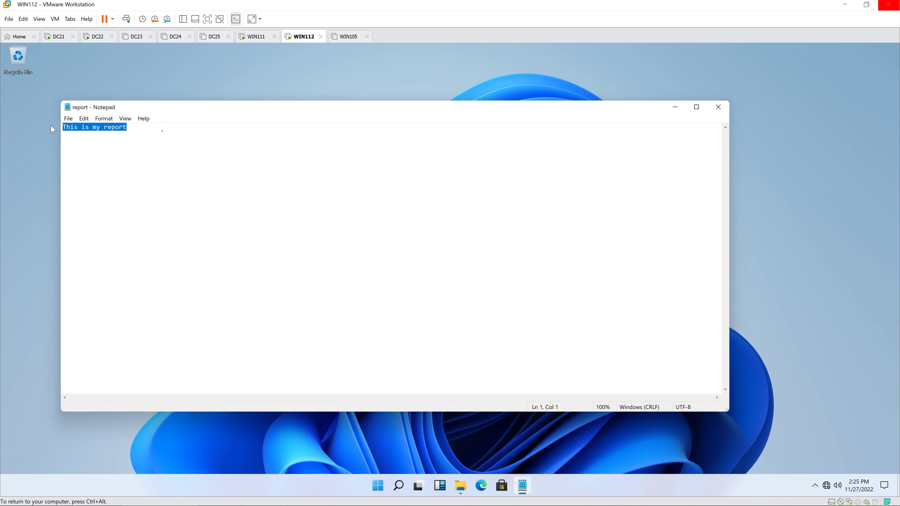
pyautogui.click(142, 173)
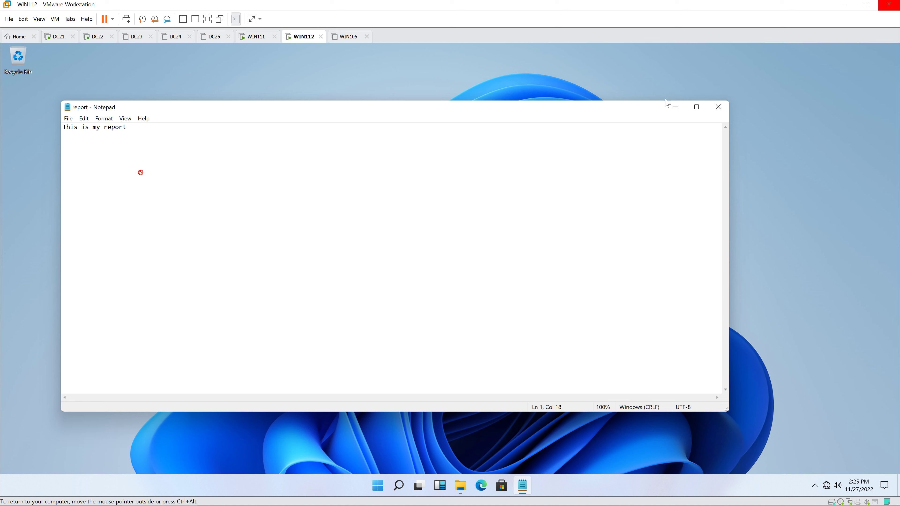
pyautogui.click(718, 107)
pyautogui.click(463, 280)
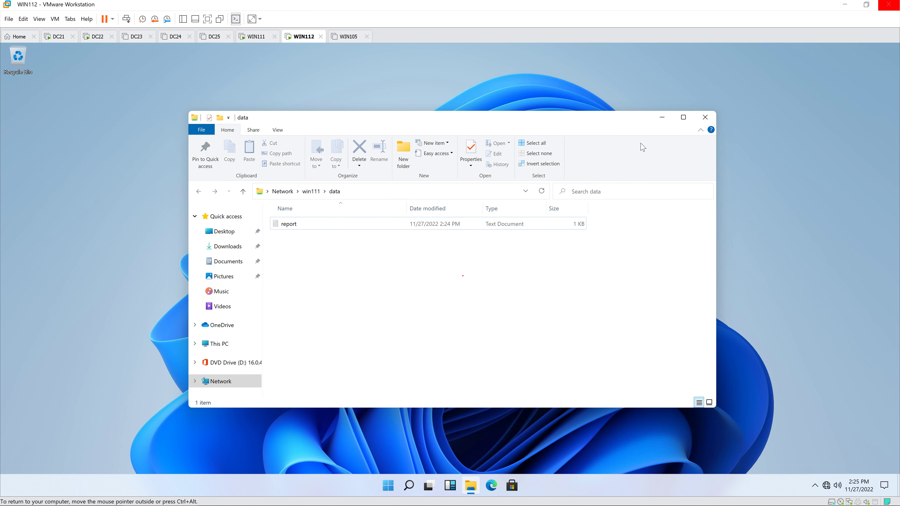
pyautogui.click(706, 118)
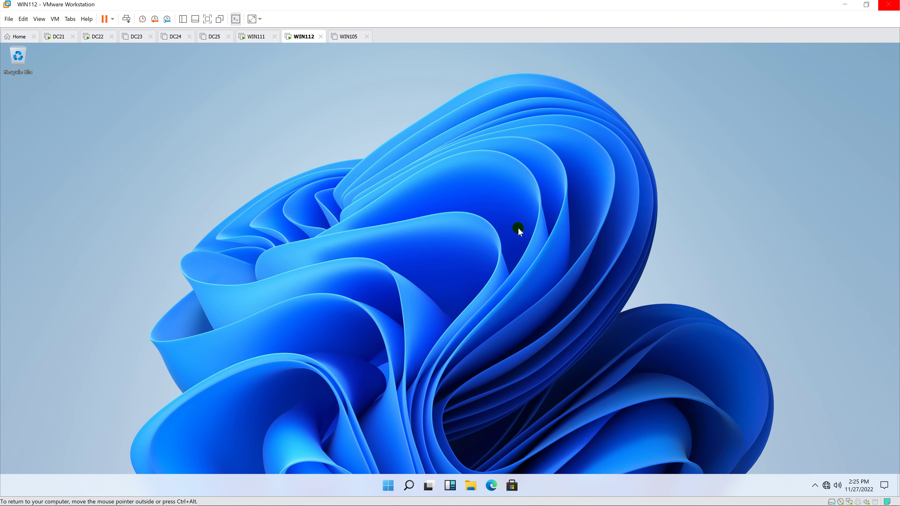
# Back on WIN111, launch an empty MMC console by running mmc.
pyautogui.click(255, 36)
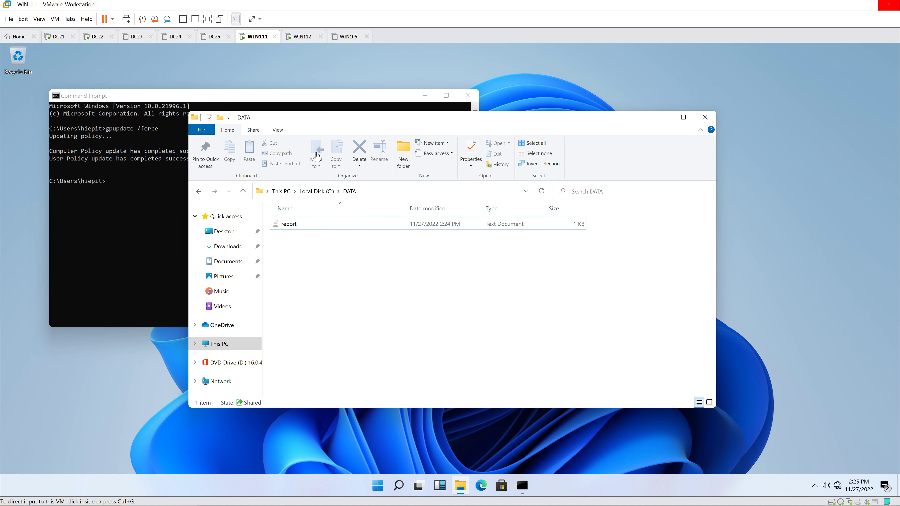
pyautogui.click(417, 309)
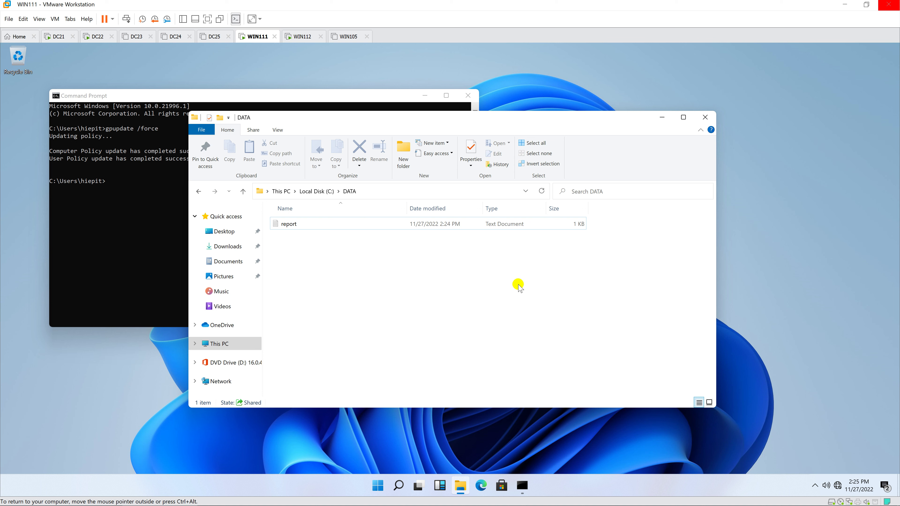
pyautogui.press('super')
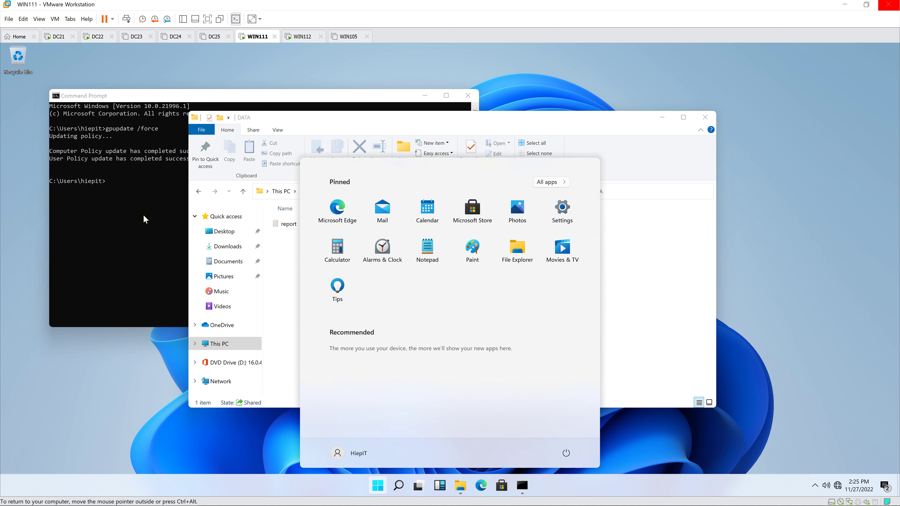
pyautogui.click(145, 222)
pyautogui.write('mmc')
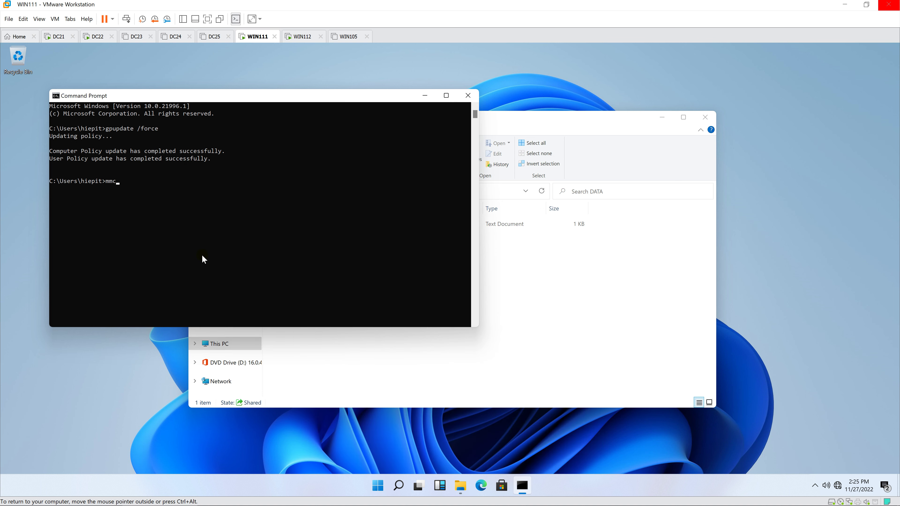
pyautogui.press('Return')
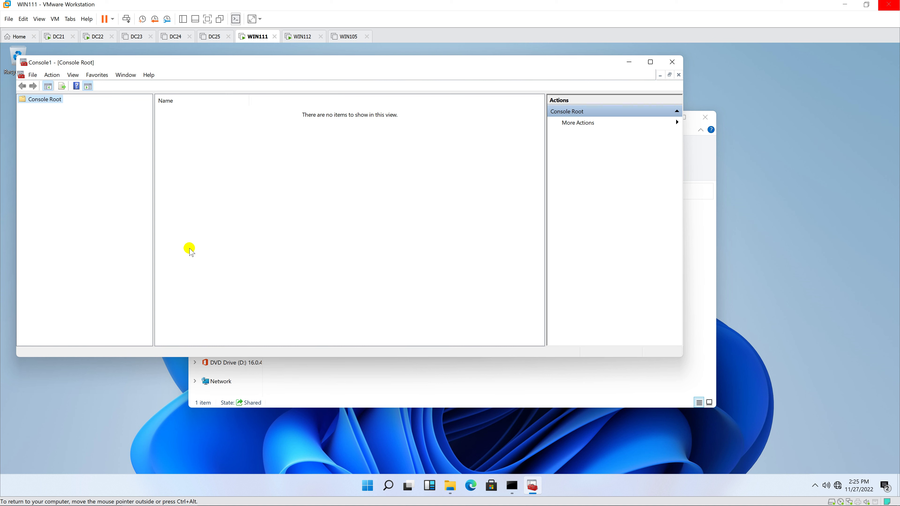
# Add the Certificates snap-in for My user account and bring up the Personal store's tasks.
pyautogui.click(33, 75)
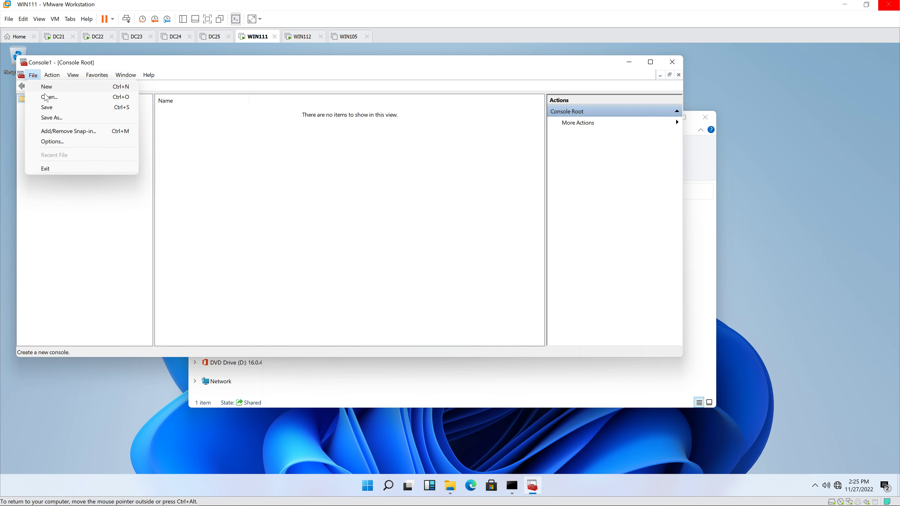
pyautogui.click(66, 131)
pyautogui.click(224, 167)
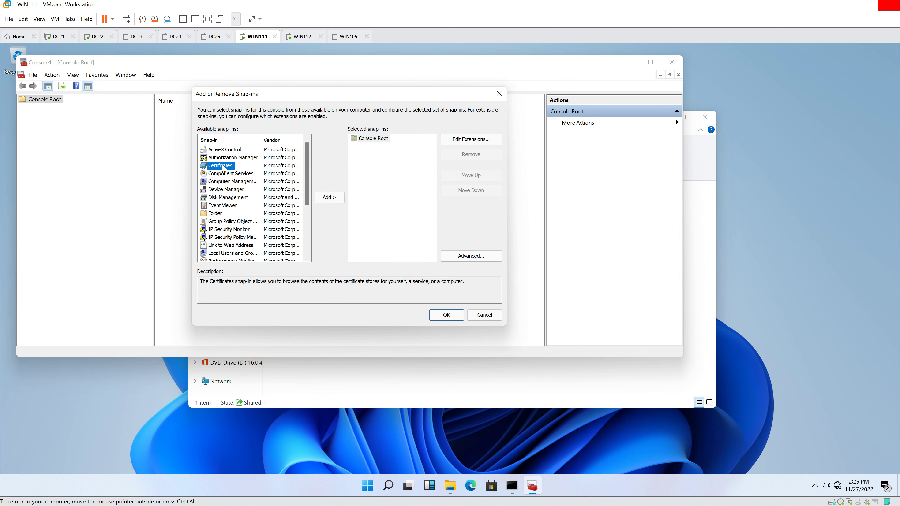
pyautogui.click(321, 202)
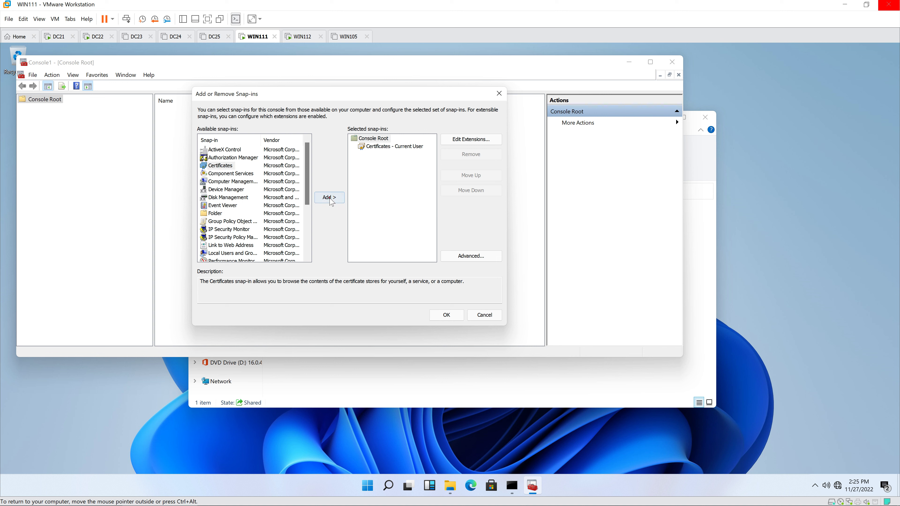
pyautogui.click(442, 315)
pyautogui.doubleClick(74, 108)
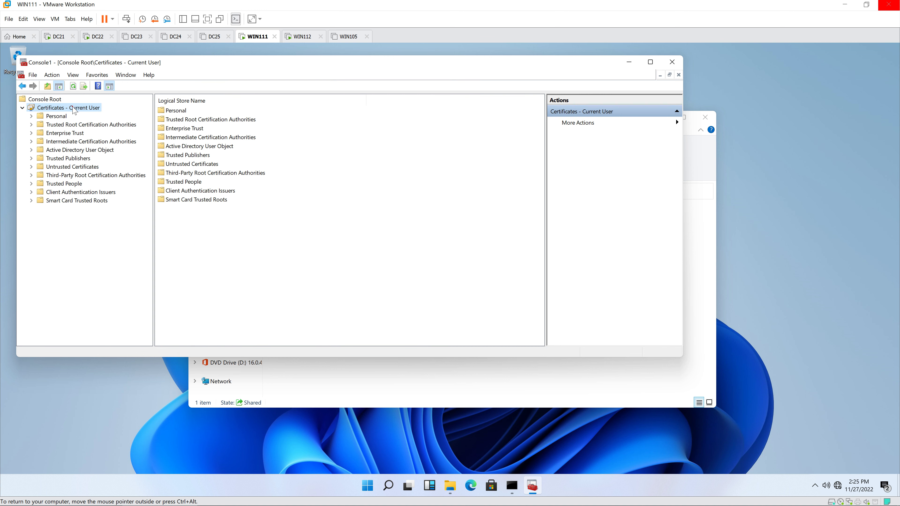
pyautogui.click(59, 116)
pyautogui.rightClick(62, 121)
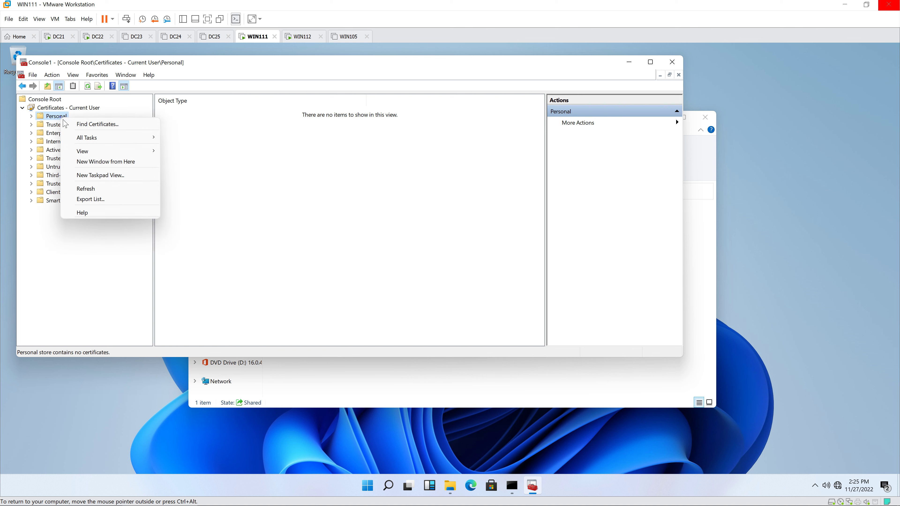
pyautogui.moveTo(140, 138)
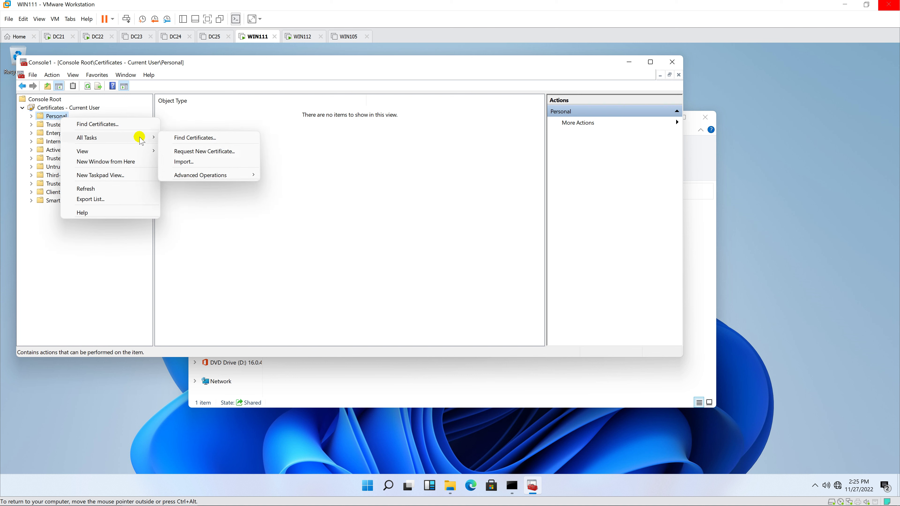
# Enroll a Basic EFS certificate through the Active Directory enrollment policy.
pyautogui.click(239, 157)
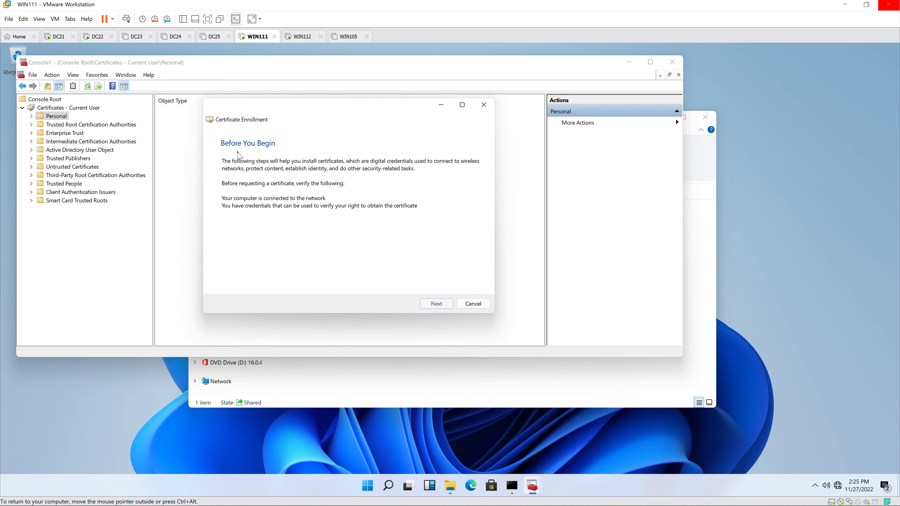
pyautogui.click(438, 305)
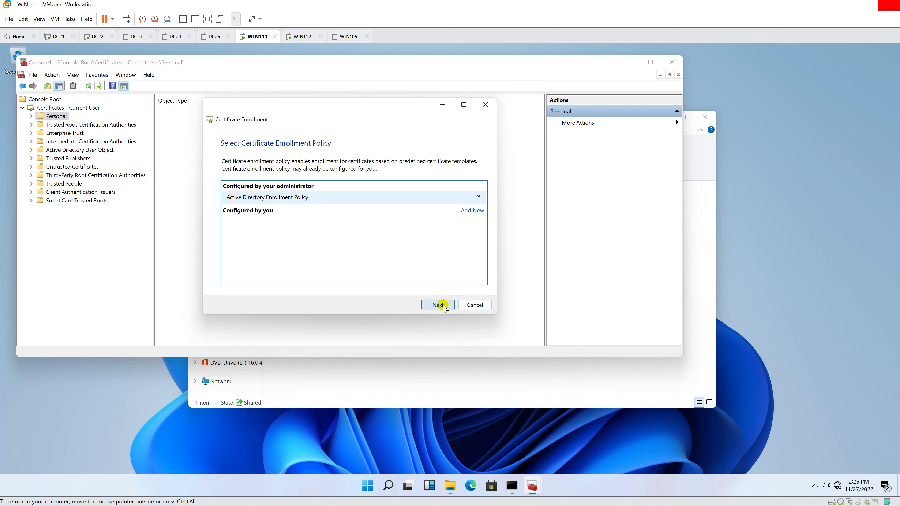
pyautogui.click(438, 305)
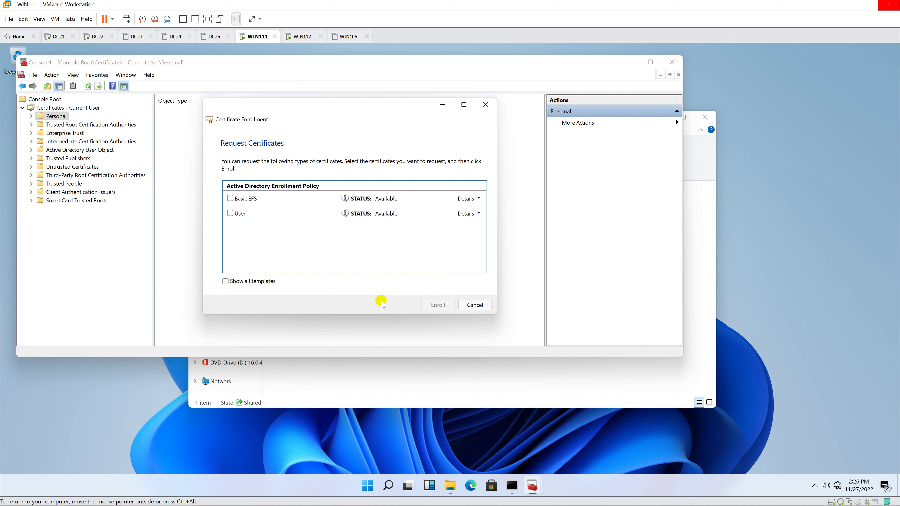
pyautogui.click(230, 199)
pyautogui.click(435, 305)
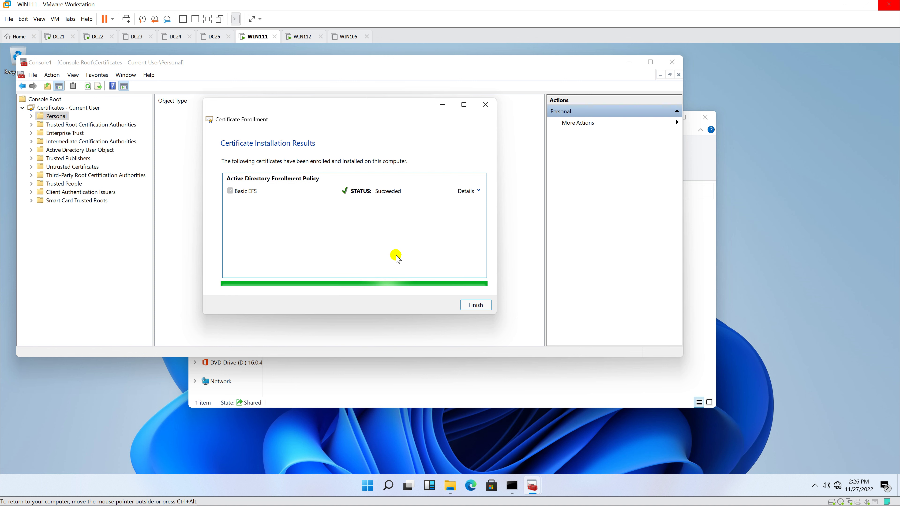
pyautogui.click(474, 305)
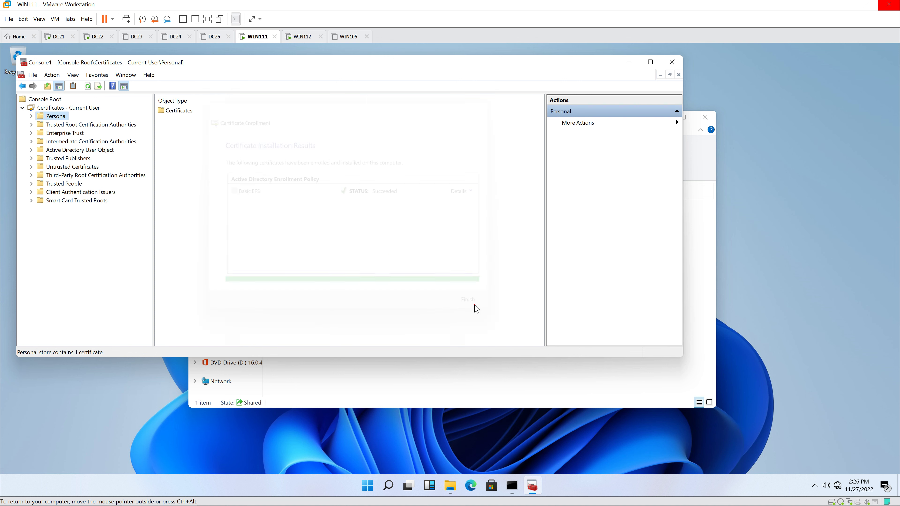
# Check the new EFS certificate in Personal > Certificates, then close MMC without saving.
pyautogui.click(31, 116)
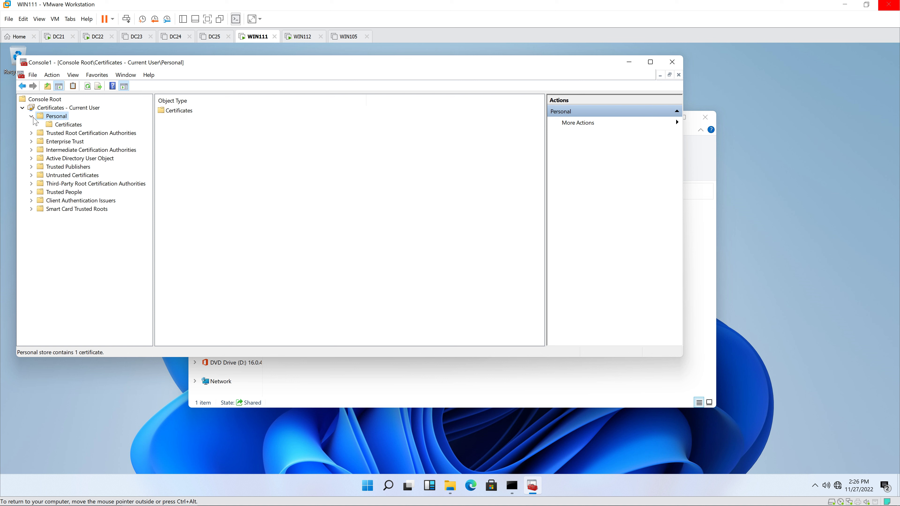
pyautogui.click(67, 131)
pyautogui.click(73, 124)
pyautogui.click(264, 110)
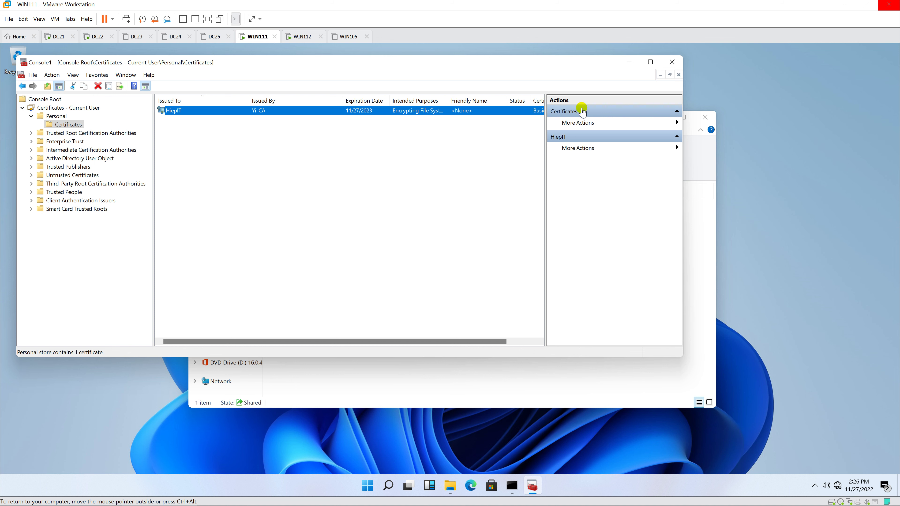
pyautogui.click(672, 61)
pyautogui.click(350, 234)
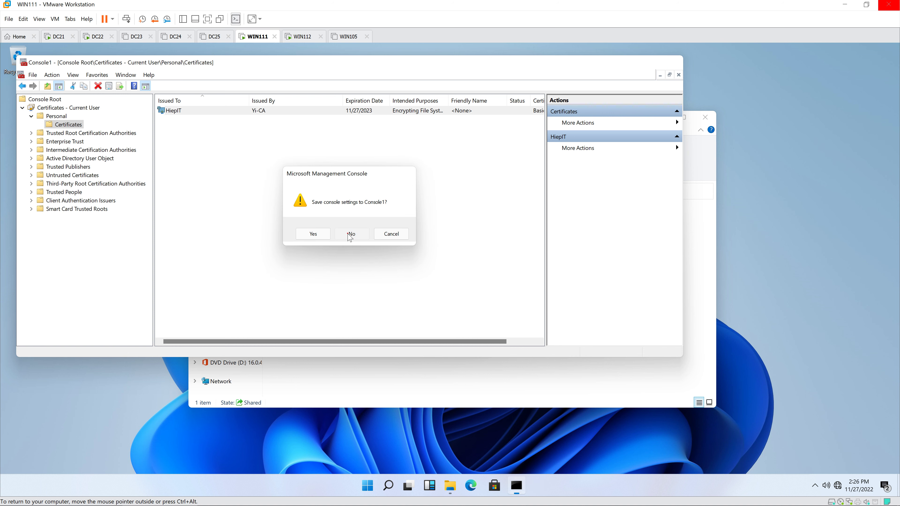
# Enable 'Encrypt contents to secure data' on the report file and accept the encryption warning.
pyautogui.click(468, 99)
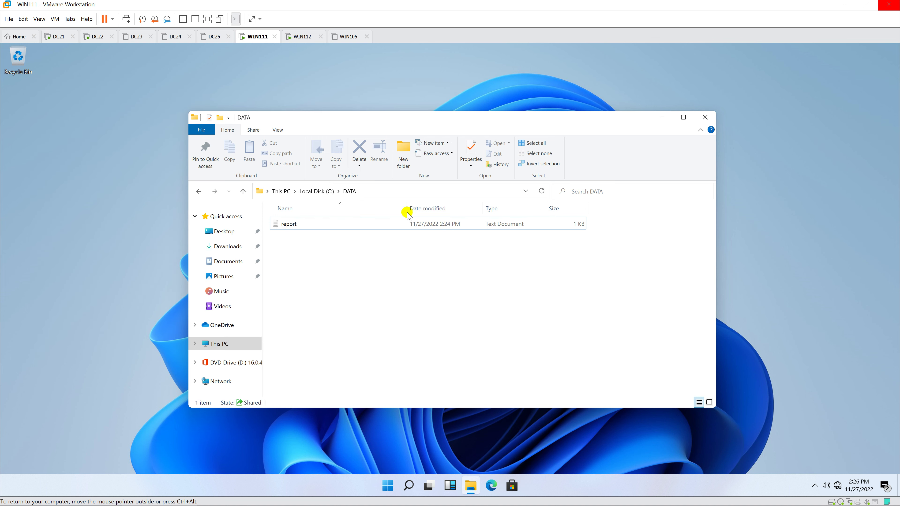
pyautogui.click(326, 227)
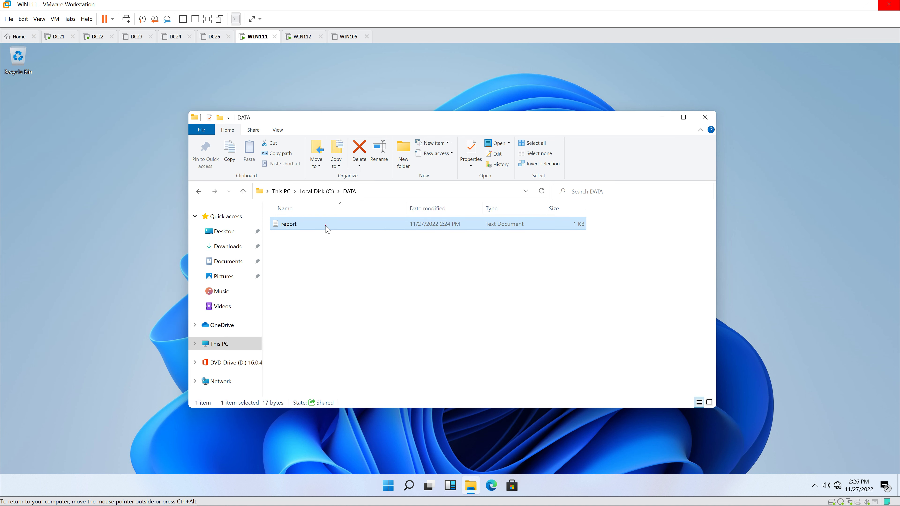
pyautogui.rightClick(326, 227)
pyautogui.click(354, 394)
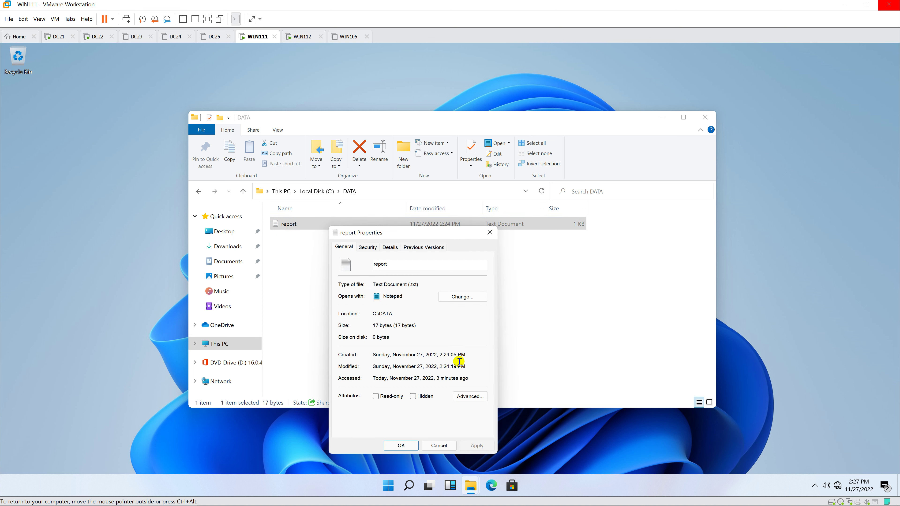
pyautogui.click(468, 397)
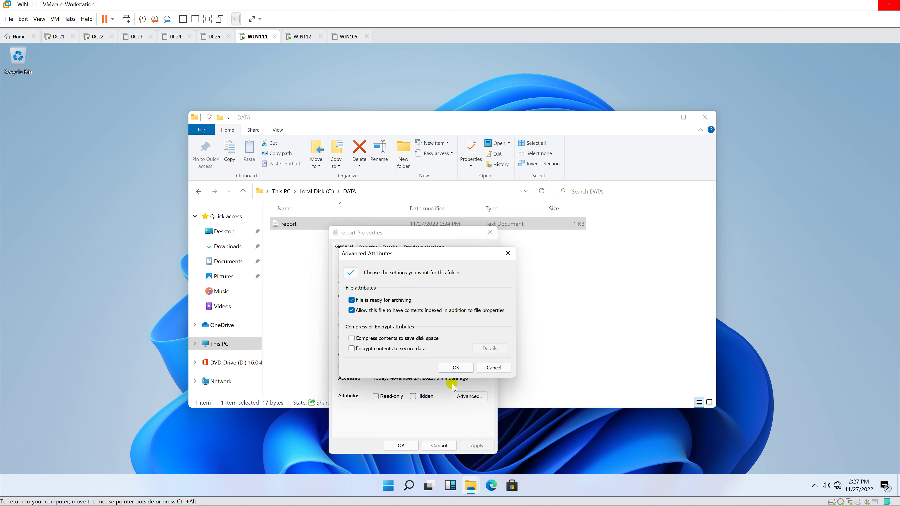
pyautogui.click(352, 349)
pyautogui.click(464, 368)
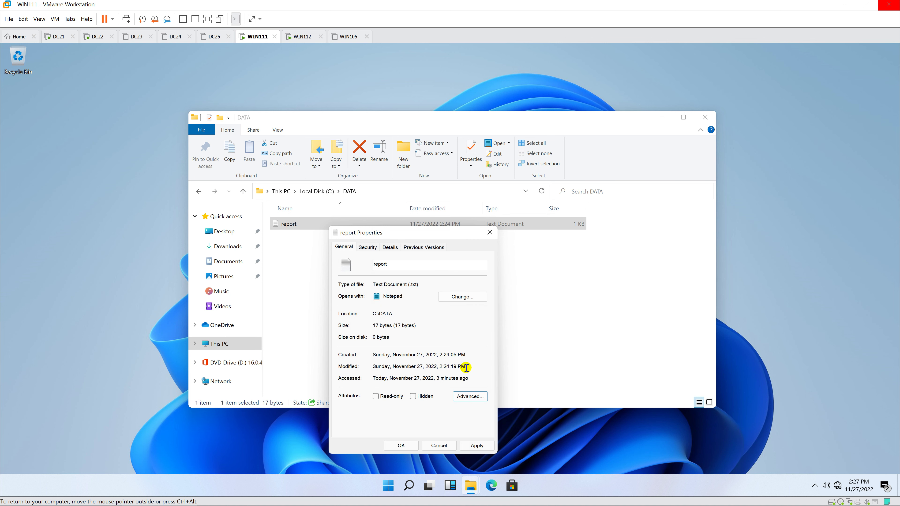
pyautogui.click(401, 445)
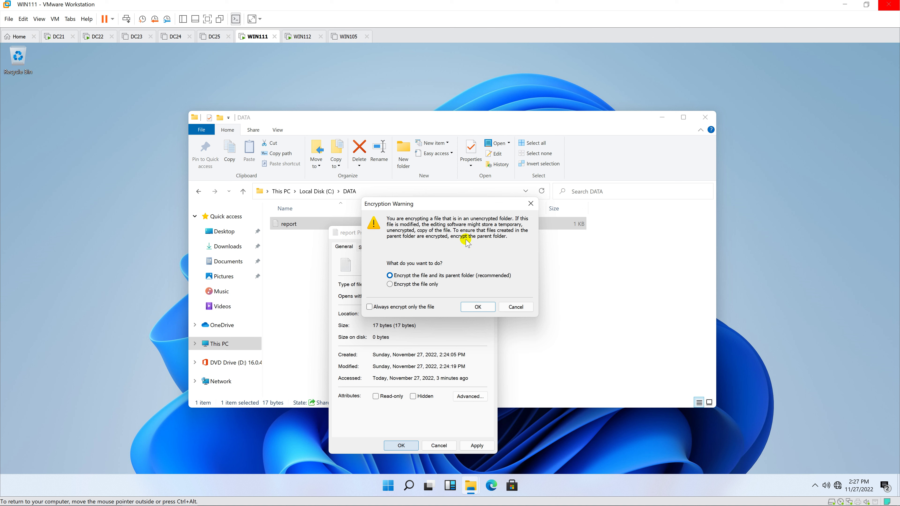
pyautogui.click(483, 309)
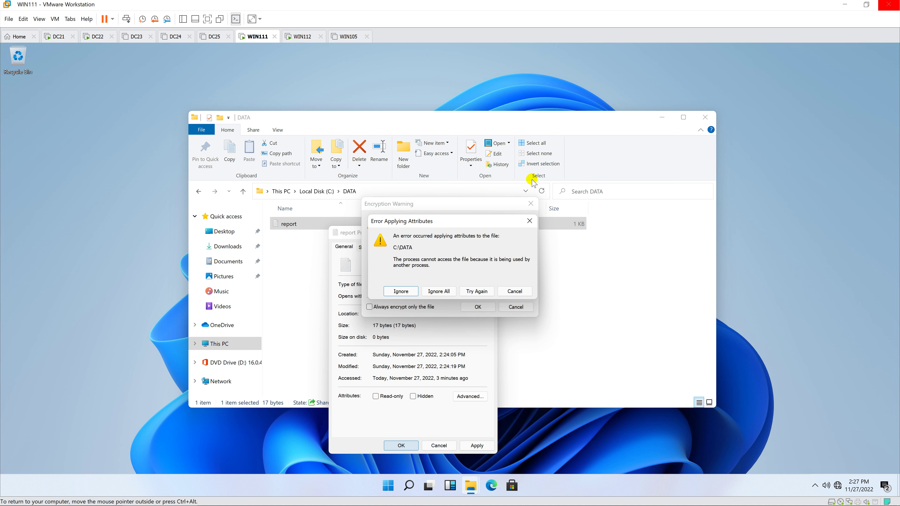
# Ignore the folder-in-use error and check the encrypted report in the DATA folder.
pyautogui.click(301, 37)
pyautogui.click(258, 37)
pyautogui.click(472, 486)
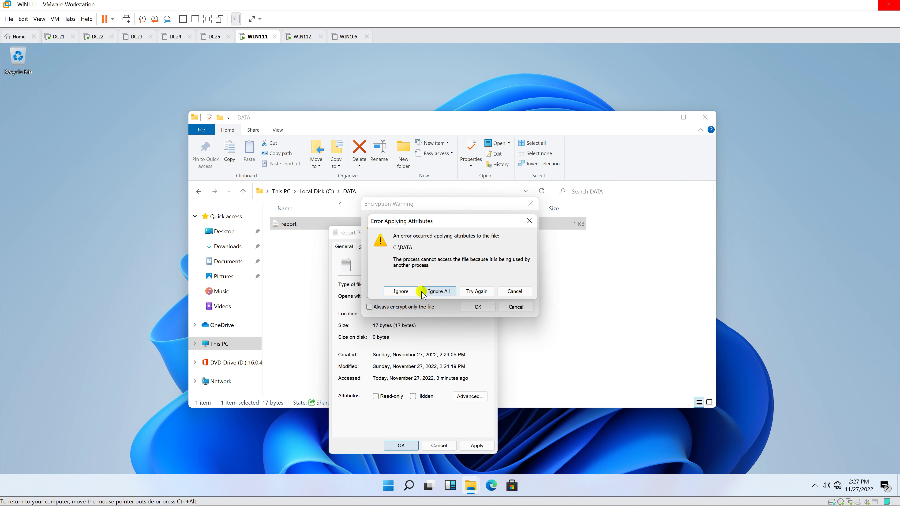
pyautogui.click(402, 294)
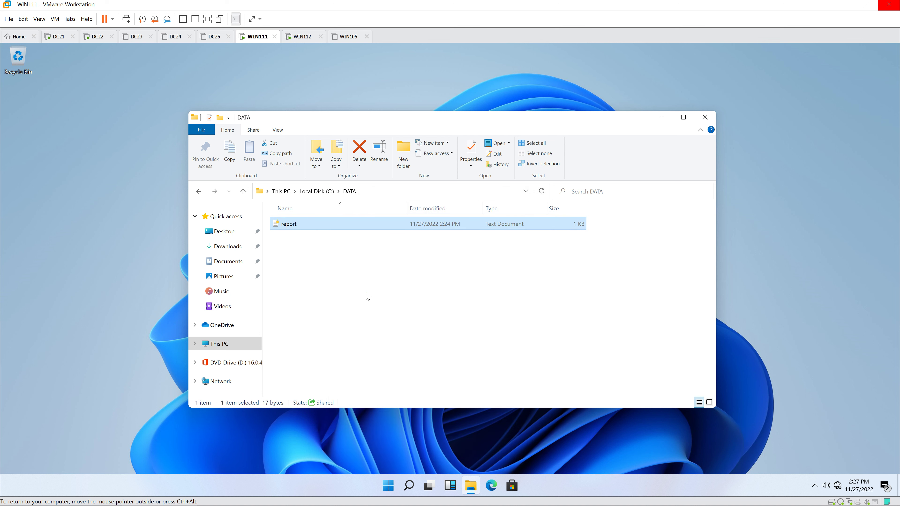
pyautogui.click(367, 295)
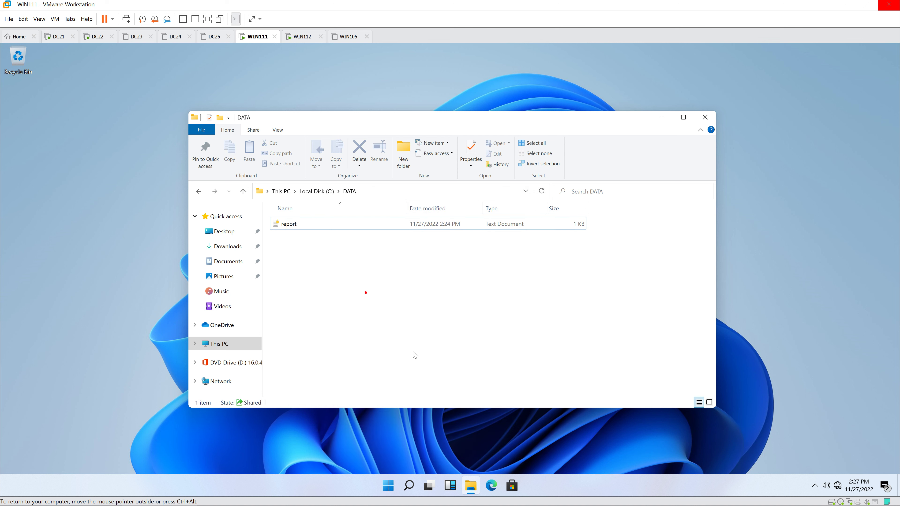
pyautogui.click(471, 487)
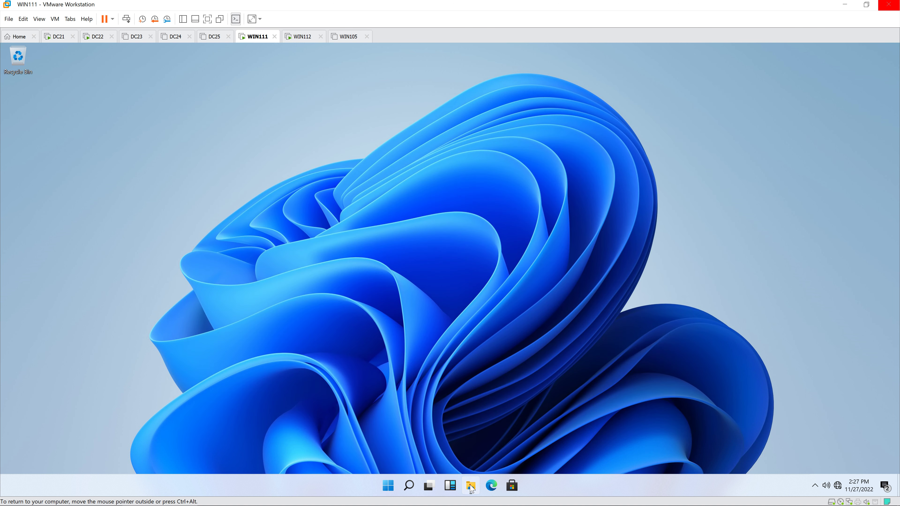
pyautogui.click(471, 487)
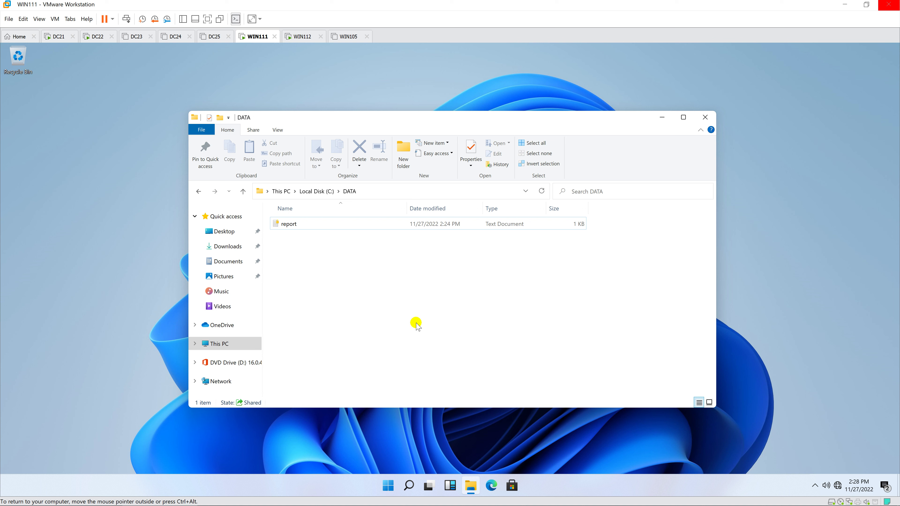
pyautogui.click(285, 224)
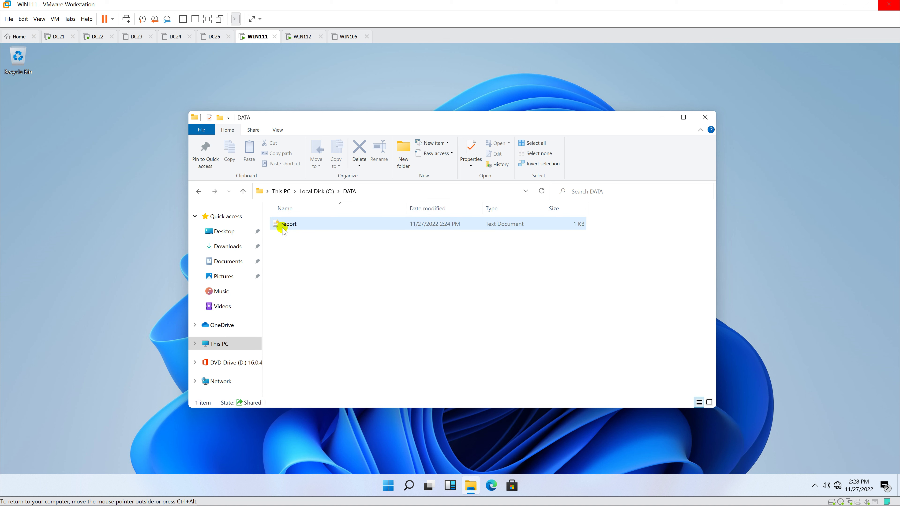
pyautogui.click(349, 277)
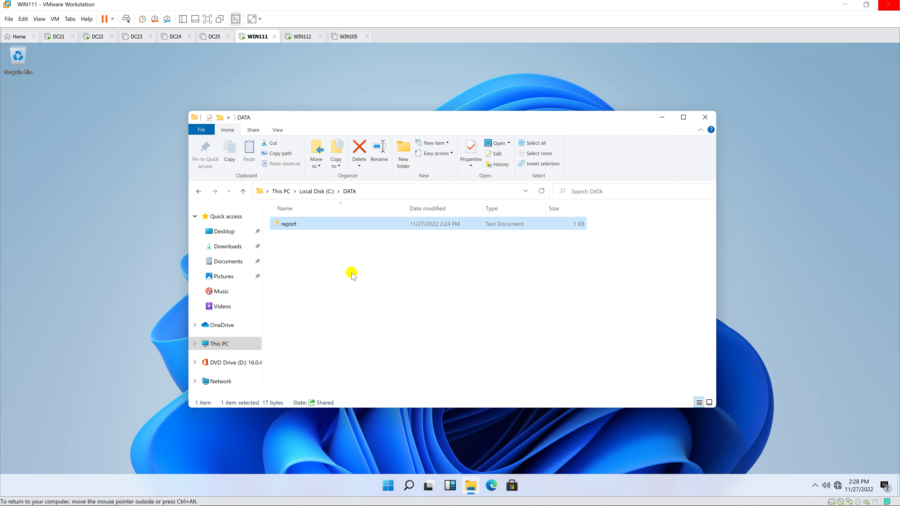
# On the WIN112 machine, run gpupdate /force from a Command Prompt.
pyautogui.click(302, 36)
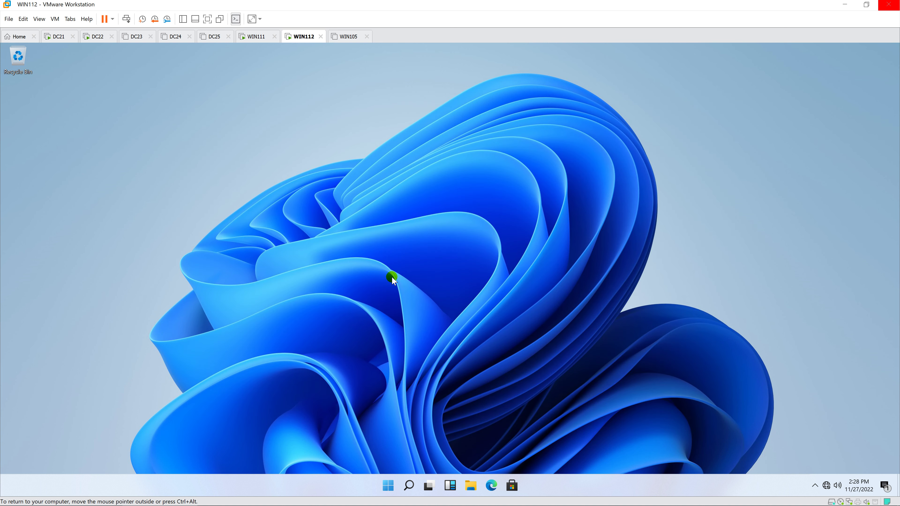
pyautogui.press('super')
pyautogui.write('cmd')
pyautogui.press('Return')
pyautogui.write('gpupdat')
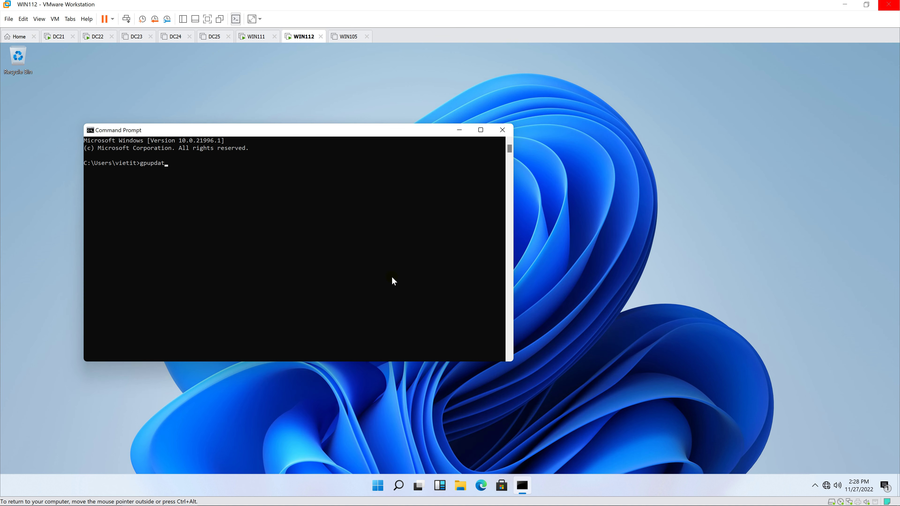
pyautogui.write('e /force')
pyautogui.press('Return')
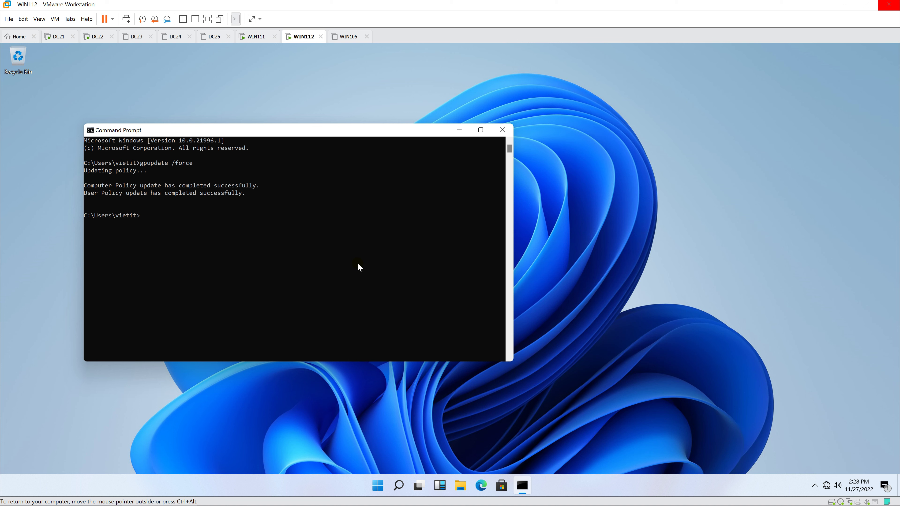
# Close the Command Prompt and sign out of WIN112.
pyautogui.click(502, 130)
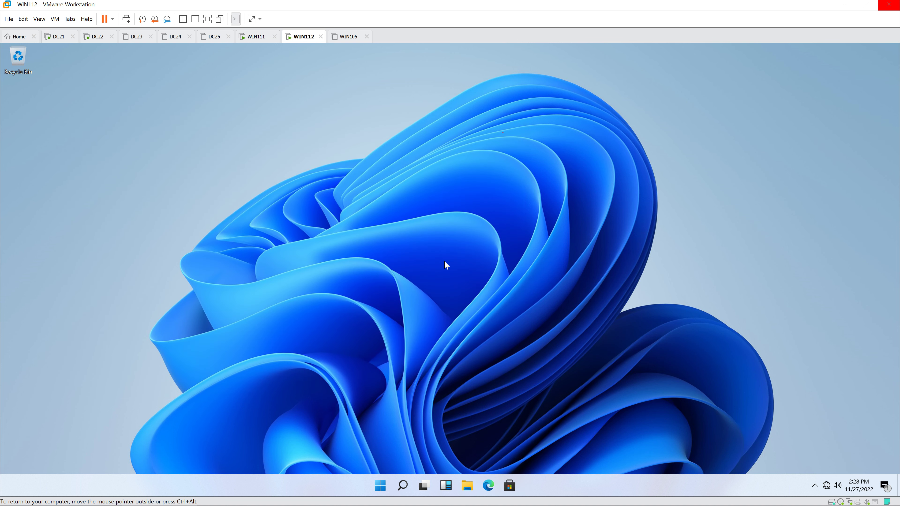
pyautogui.rightClick(388, 485)
pyautogui.moveTo(393, 451)
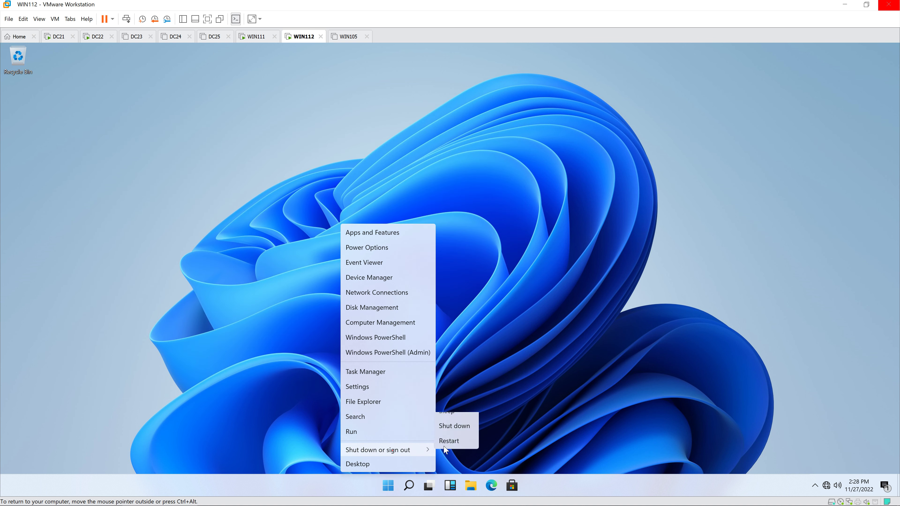
pyautogui.click(460, 421)
pyautogui.click(474, 404)
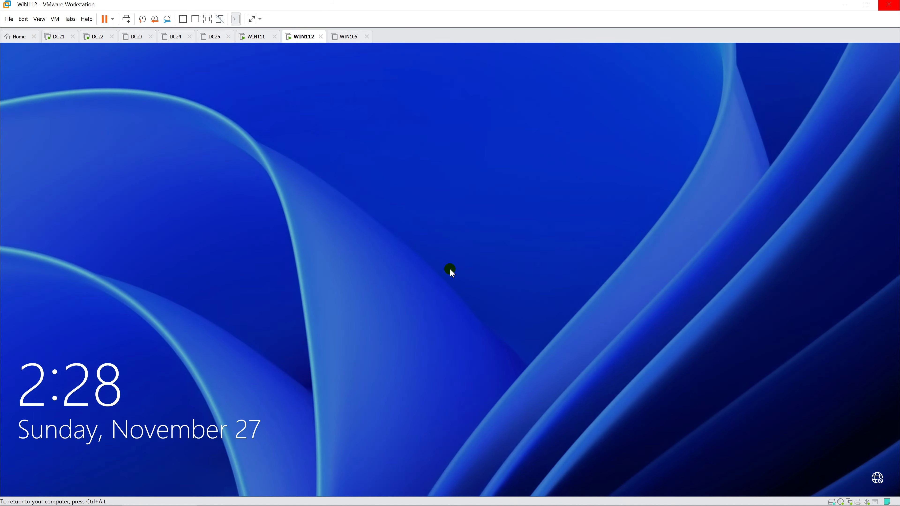
# Sign back in to WIN112 as the same user with the account password.
pyautogui.click(450, 273)
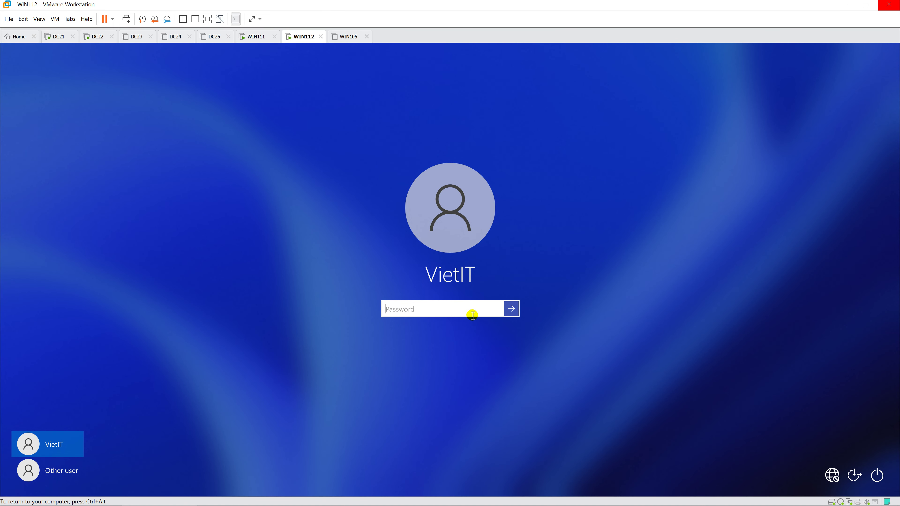
pyautogui.write('P@ssw0rd')
pyautogui.press('Return')
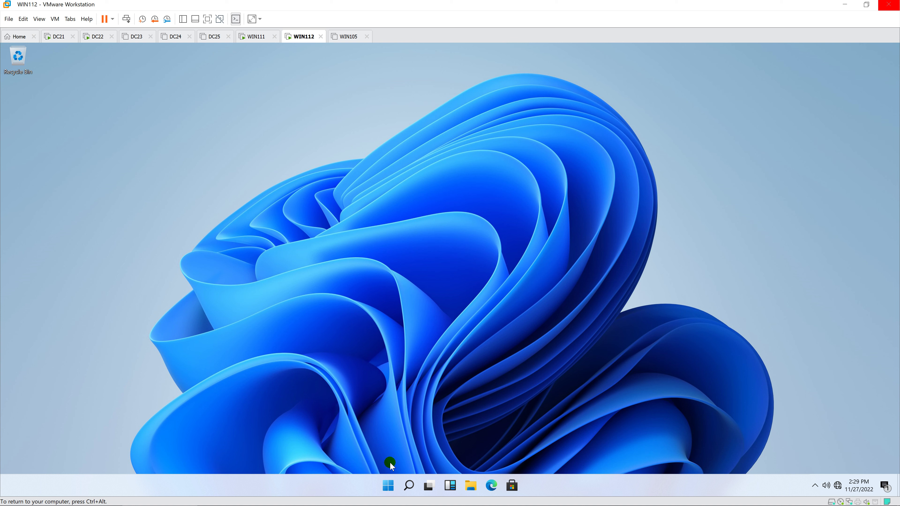
pyautogui.rightClick(388, 486)
pyautogui.click(391, 431)
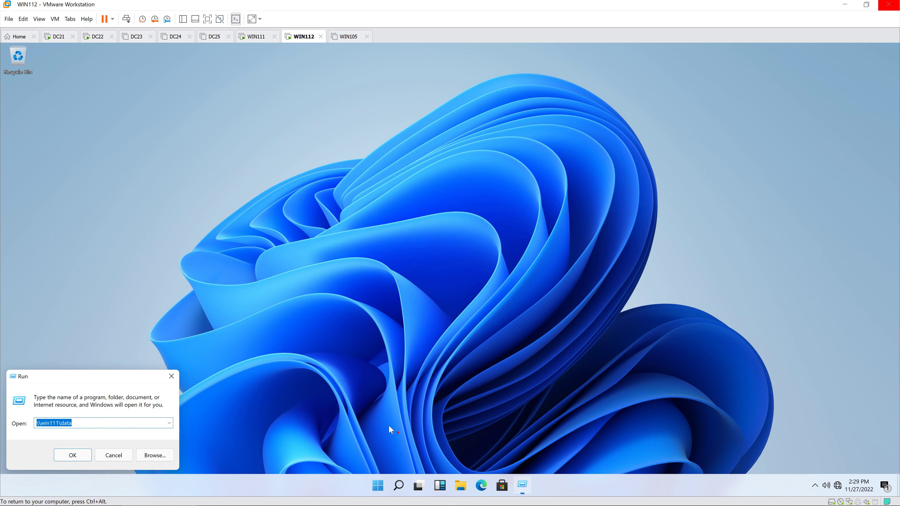
pyautogui.click(72, 455)
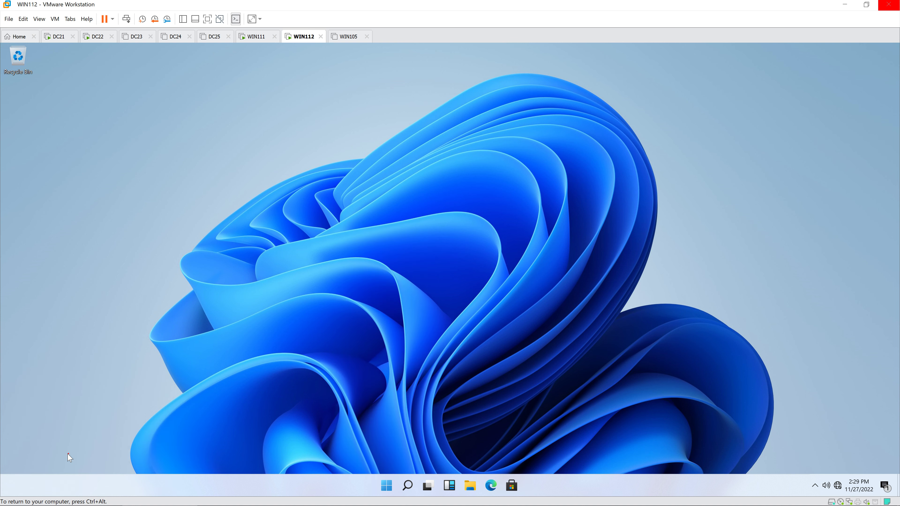
pyautogui.click(320, 225)
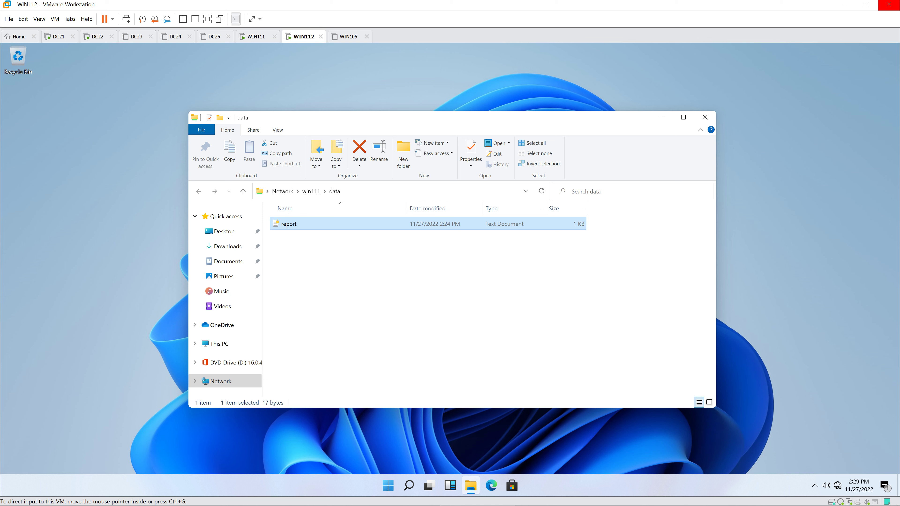
pyautogui.press('Return')
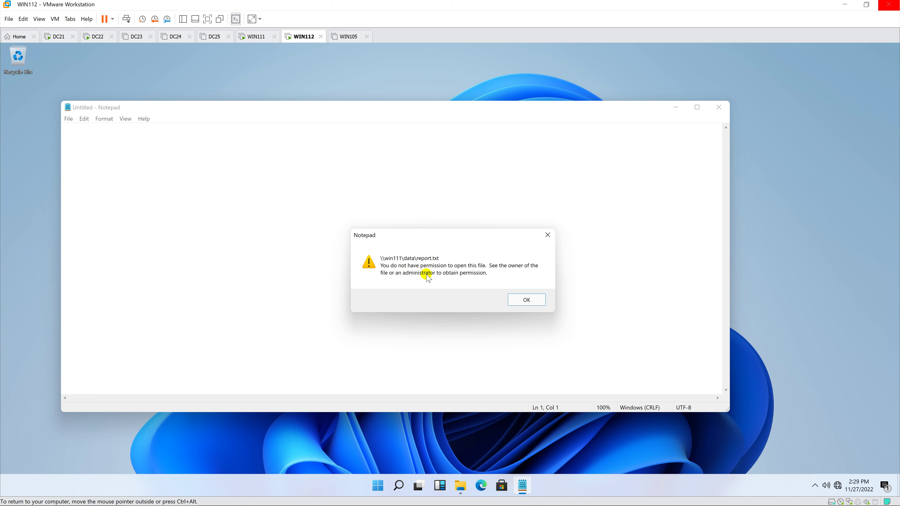
pyautogui.click(527, 299)
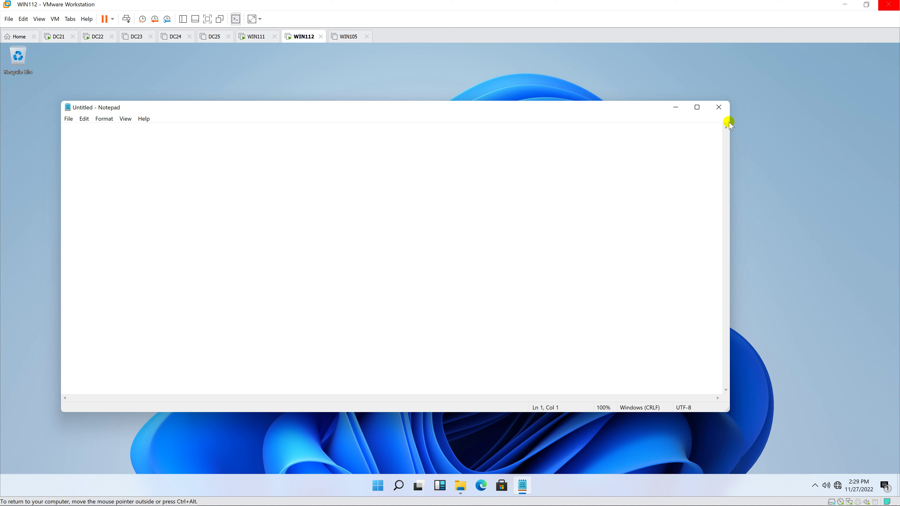
pyautogui.click(720, 106)
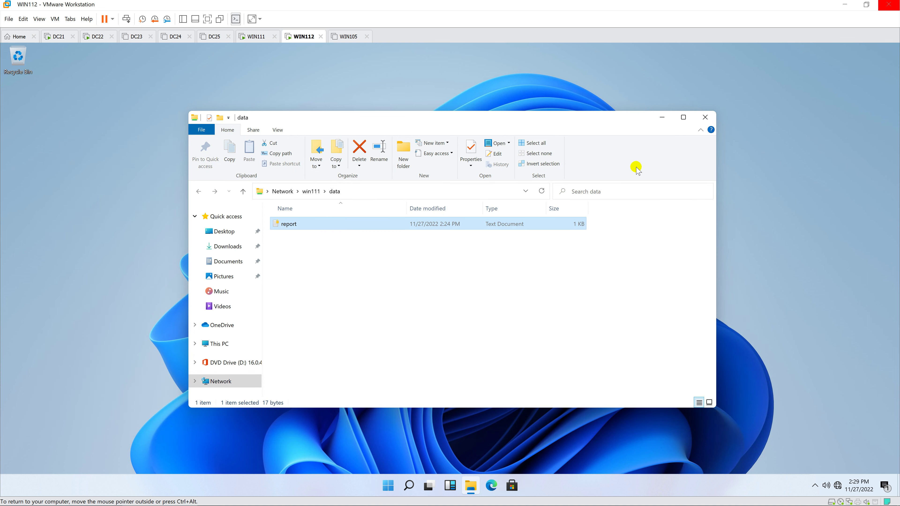
pyautogui.click(705, 118)
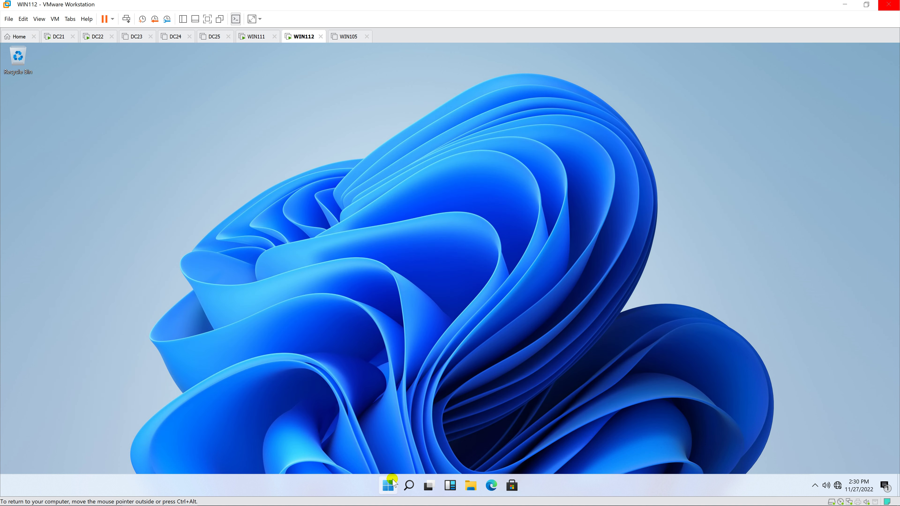
# Sign out of the current WIN112 session.
pyautogui.rightClick(388, 485)
pyautogui.click(414, 454)
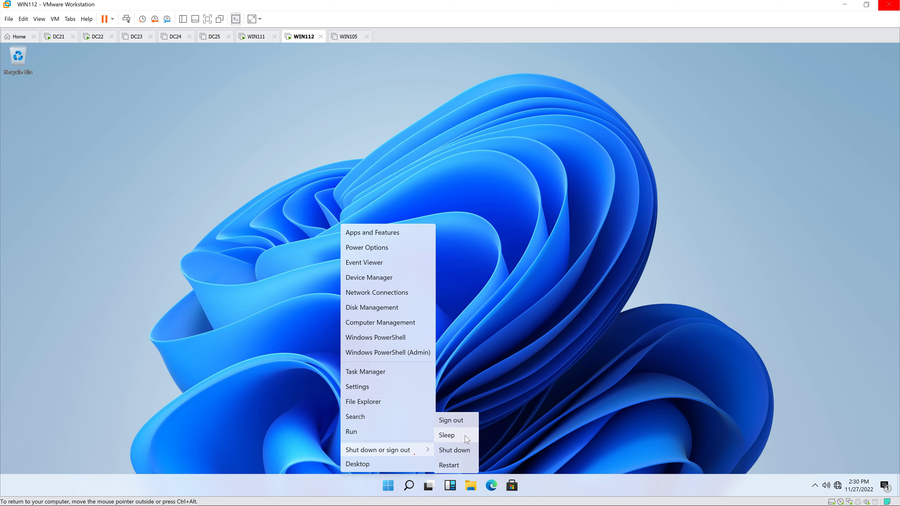
pyautogui.click(474, 421)
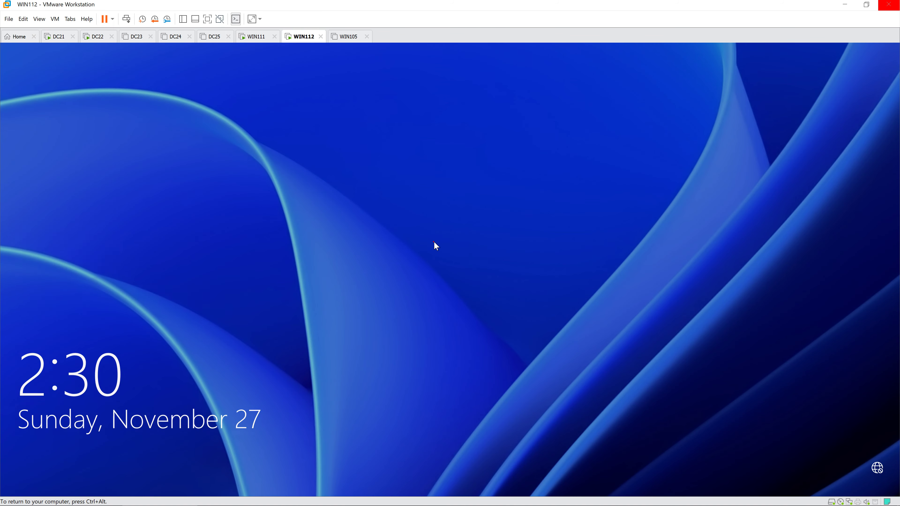
# Sign in through Other user with another domain account's user name and password.
pyautogui.click(434, 243)
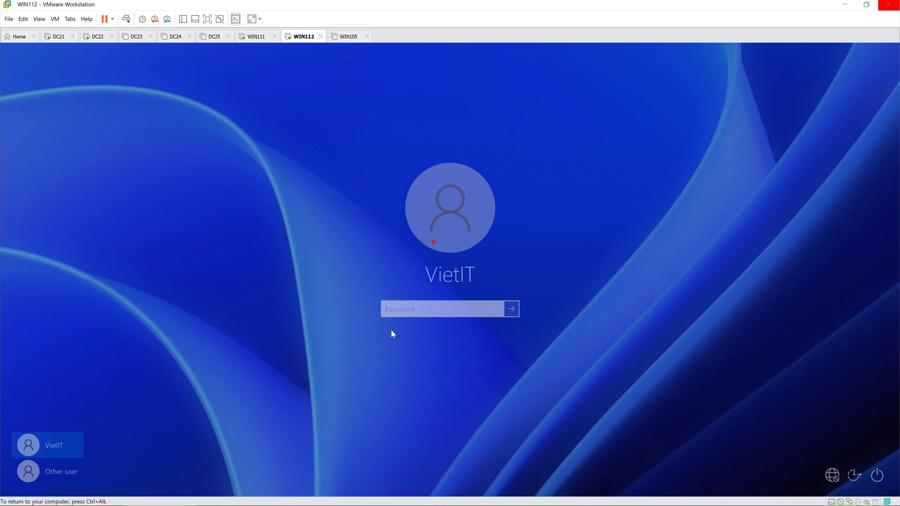
pyautogui.click(76, 471)
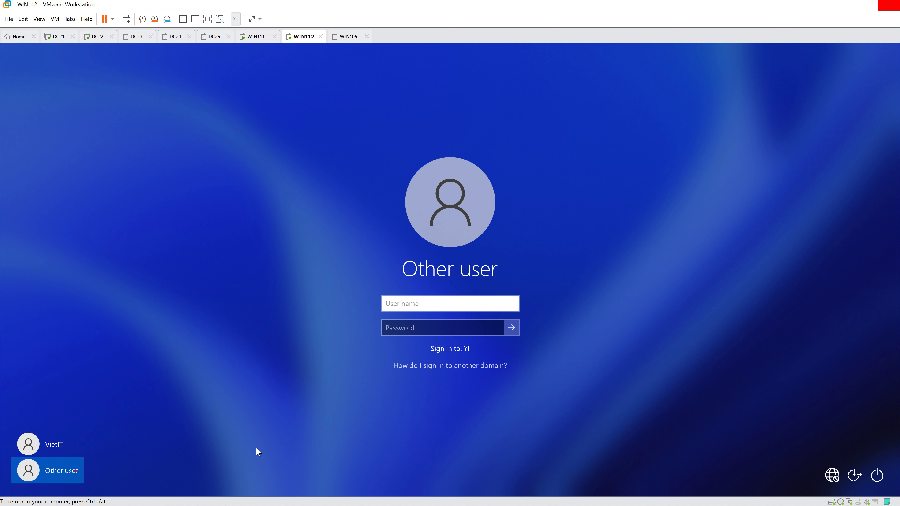
pyautogui.write('hiepit')
pyautogui.press('Tab')
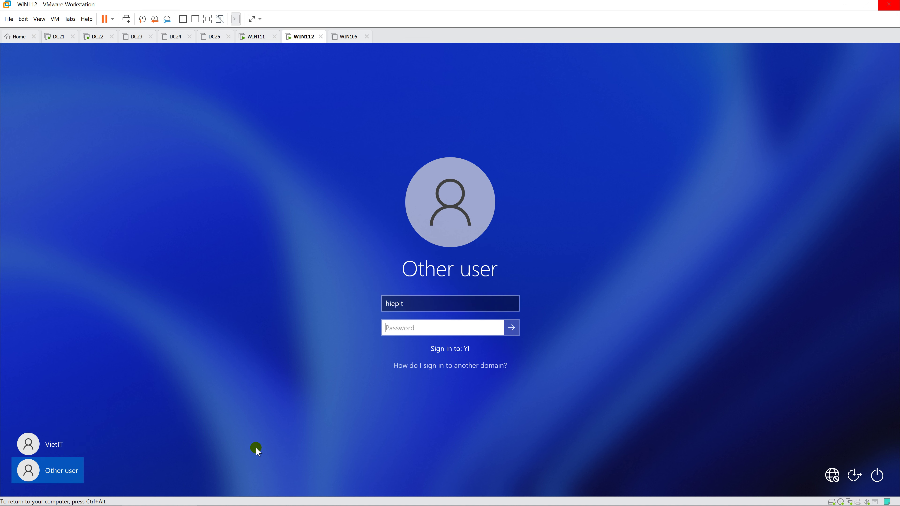
pyautogui.write('P@ssw0rd')
pyautogui.press('Return')
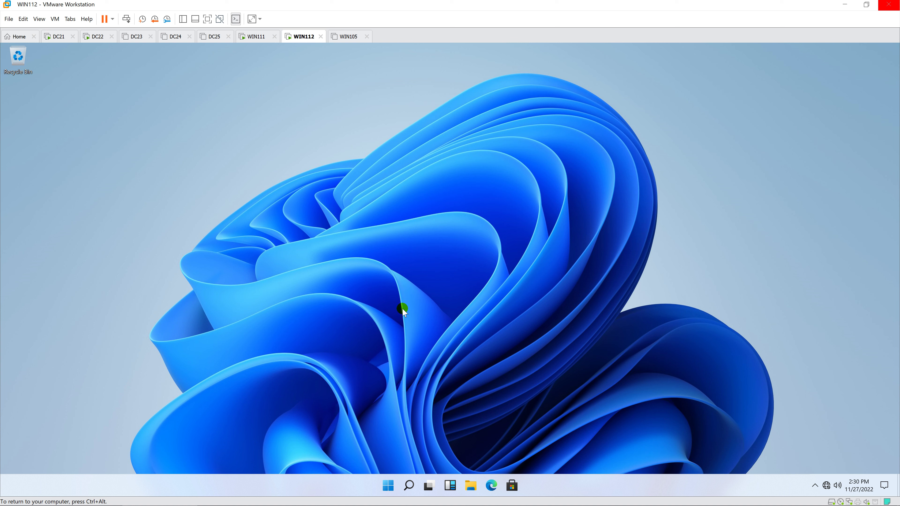
# Browse to the \\win111 network share from the Run prompt.
pyautogui.rightClick(388, 486)
pyautogui.click(400, 436)
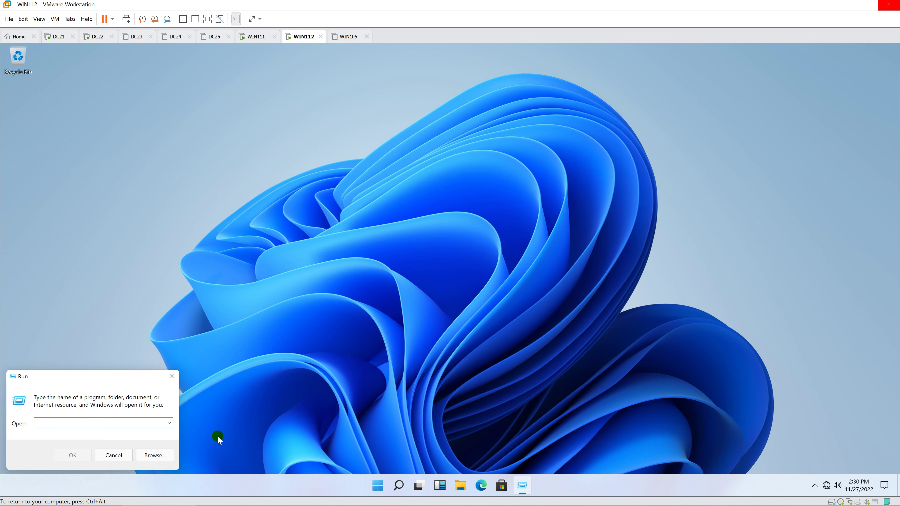
pyautogui.write('\\\\')
pyautogui.press('BackSpace')
pyautogui.press('BackSpace')
pyautogui.press('BackSpace')
pyautogui.write('\\\\win111')
pyautogui.press('Return')
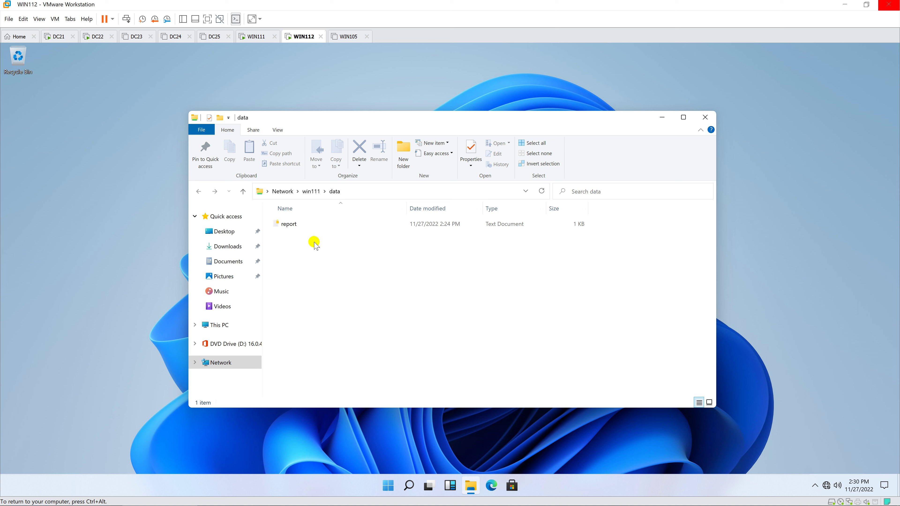
# Open the report file in Notepad and select its text 'This is my report'.
pyautogui.click(314, 228)
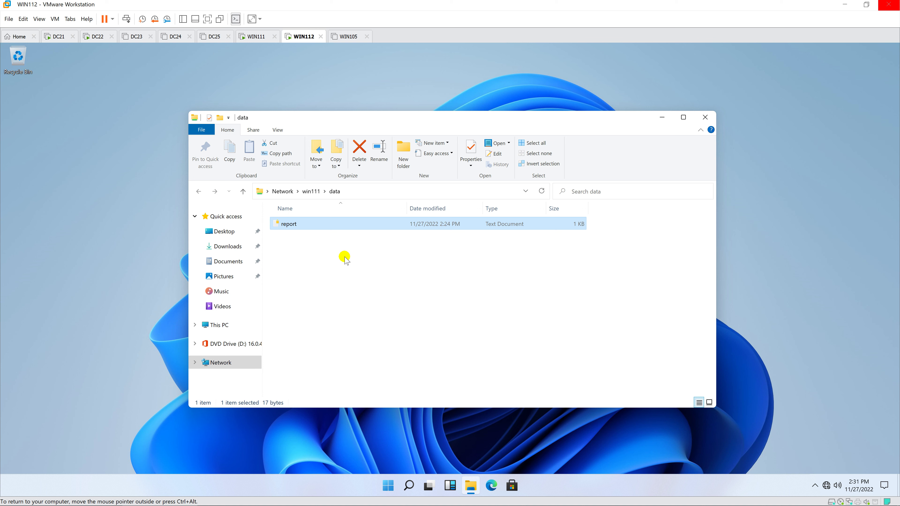
pyautogui.press('Return')
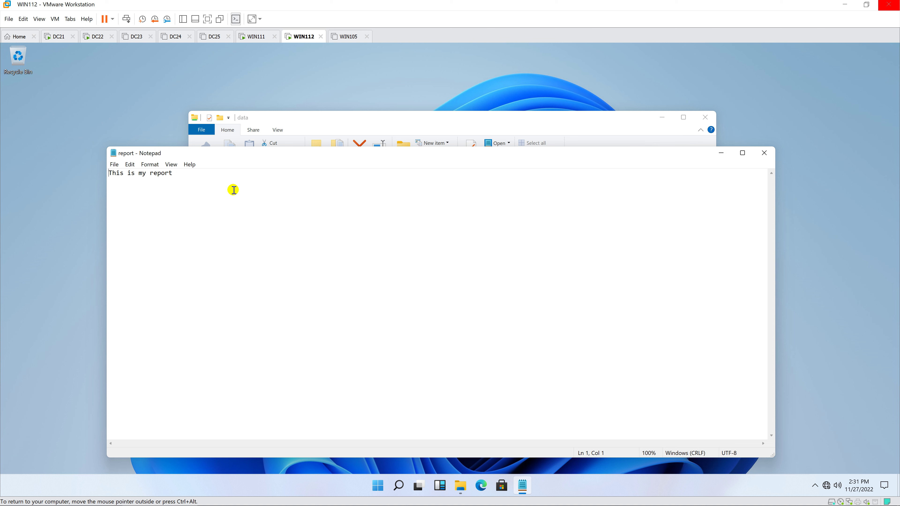
pyautogui.moveTo(170, 173); pyautogui.dragTo(101, 170)
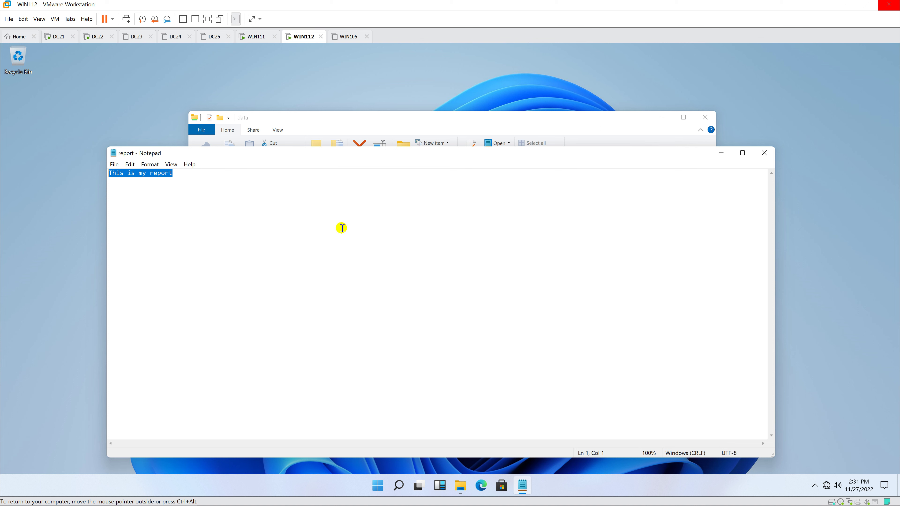